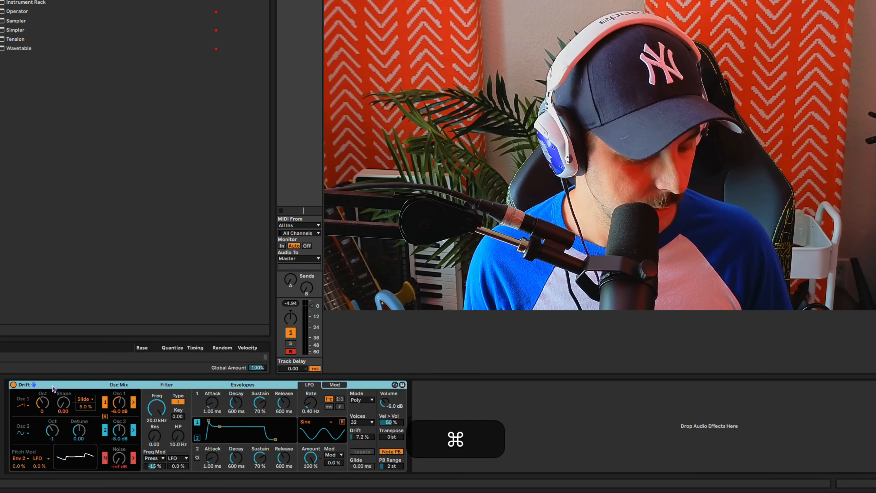
# Step: Group the Drift synth into an Instrument Rack and show its eight macro controls
pyautogui.press('super+g')
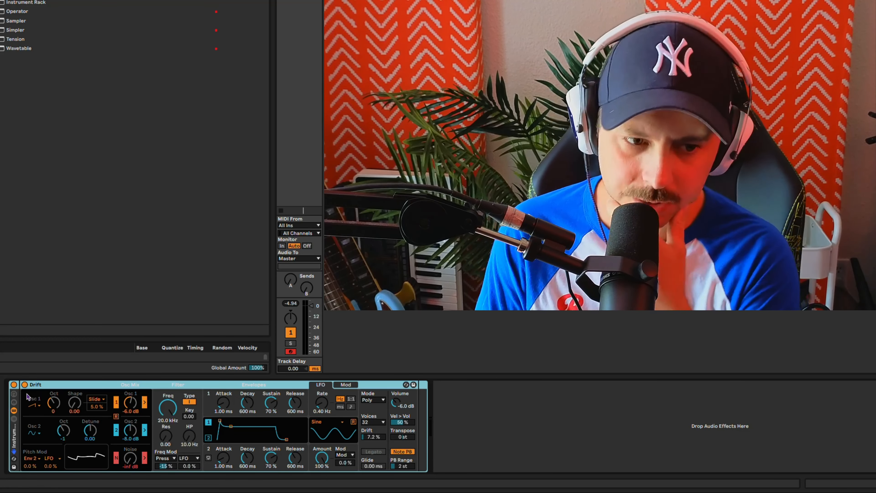
pyautogui.click(15, 396)
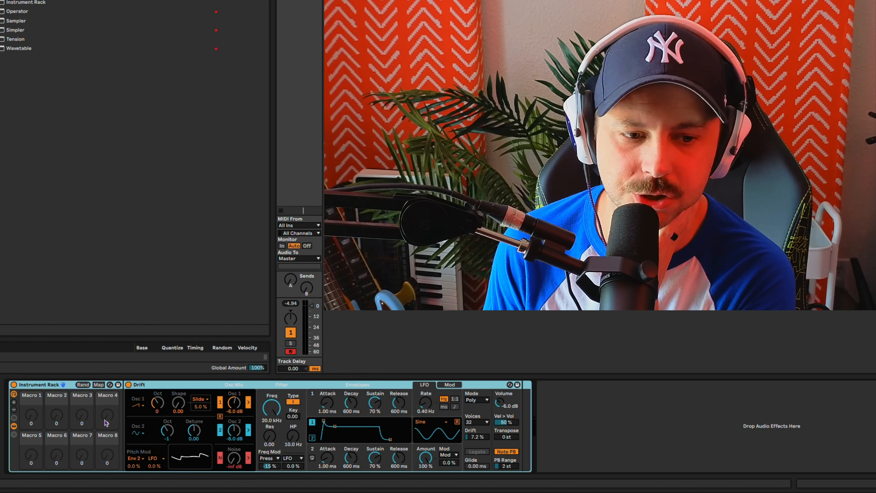
pyautogui.click(14, 402)
pyautogui.click(14, 410)
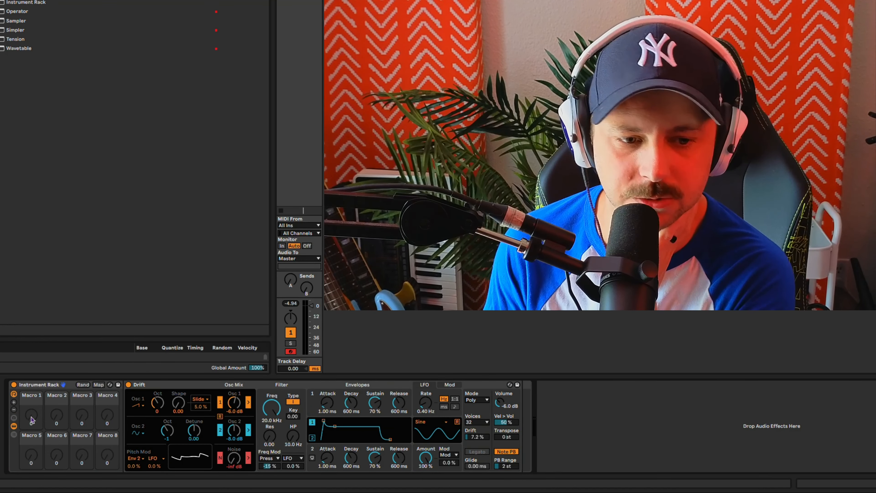
# Step: Map the Osc 1 waveform selector to Macro 1 and the Osc 2 waveform selector to Macro 2
pyautogui.rightClick(133, 384)
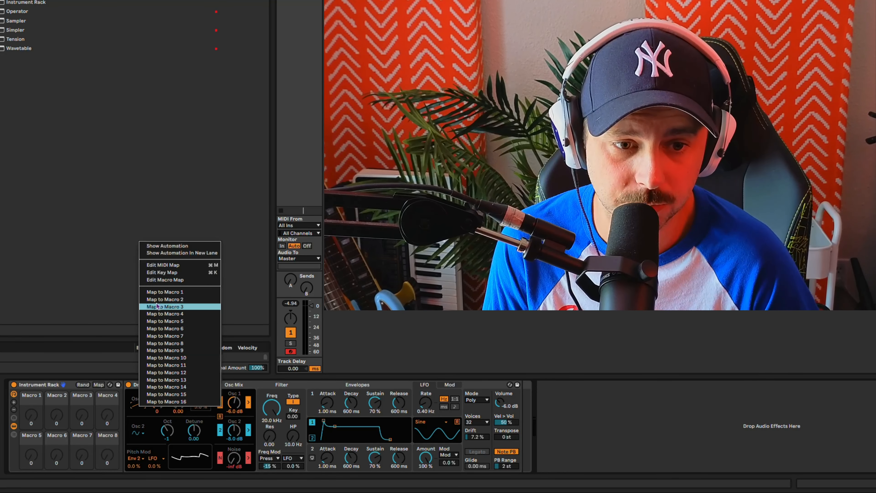
pyautogui.click(159, 292)
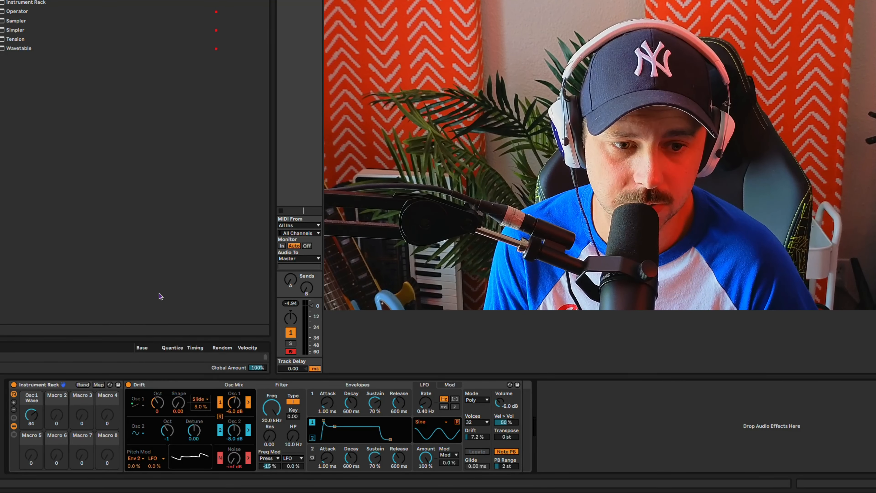
pyautogui.rightClick(139, 440)
pyautogui.click(167, 323)
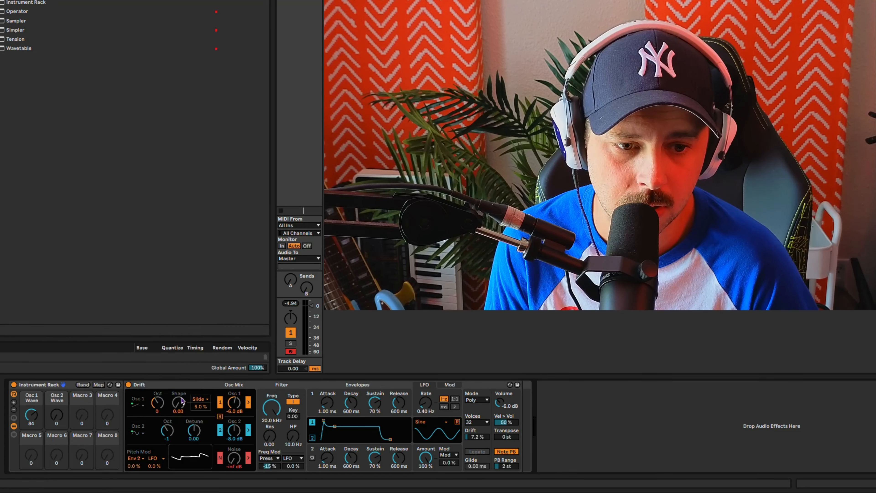
# Step: Map the Osc 1 octave to Macro 3 and the Osc 2 octave to Macro 4
pyautogui.rightClick(158, 403)
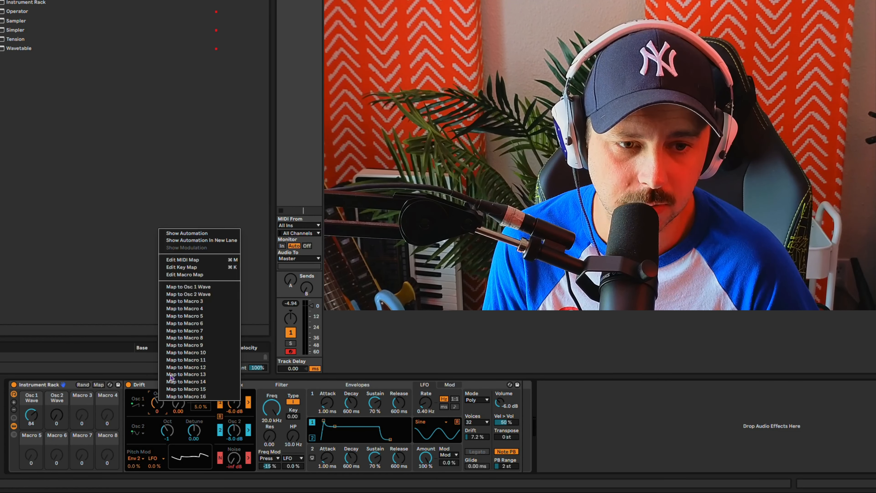
pyautogui.click(203, 302)
pyautogui.rightClick(169, 433)
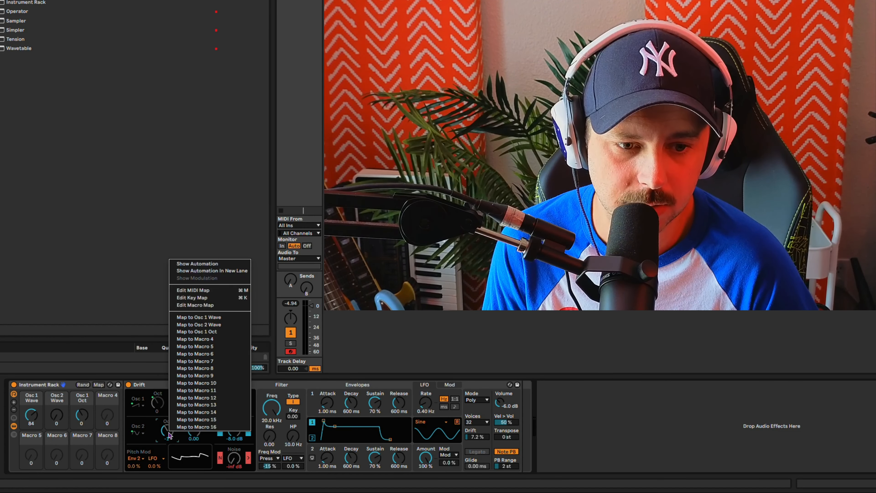
pyautogui.click(216, 339)
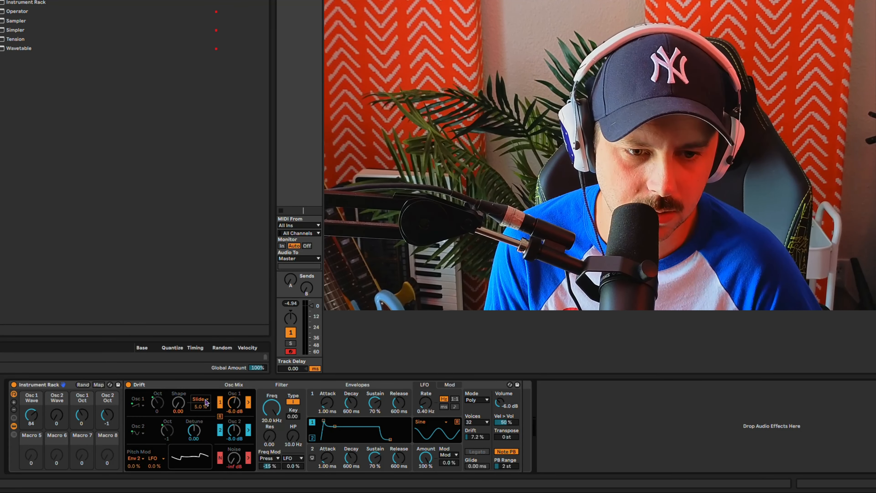
# Step: Set the Osc 1 shape modulation source to Env 2, and map Shape to Macro 5 and its modulation amount to Macro 6
pyautogui.click(206, 402)
pyautogui.click(200, 413)
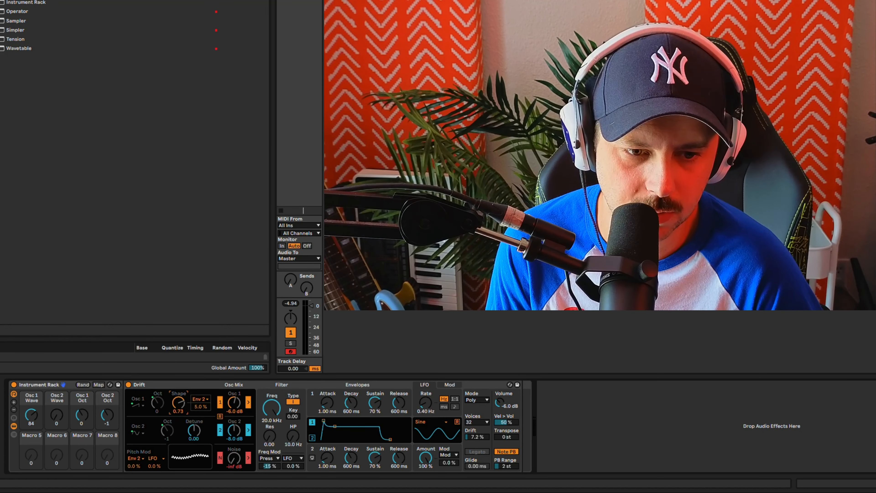
pyautogui.rightClick(184, 411)
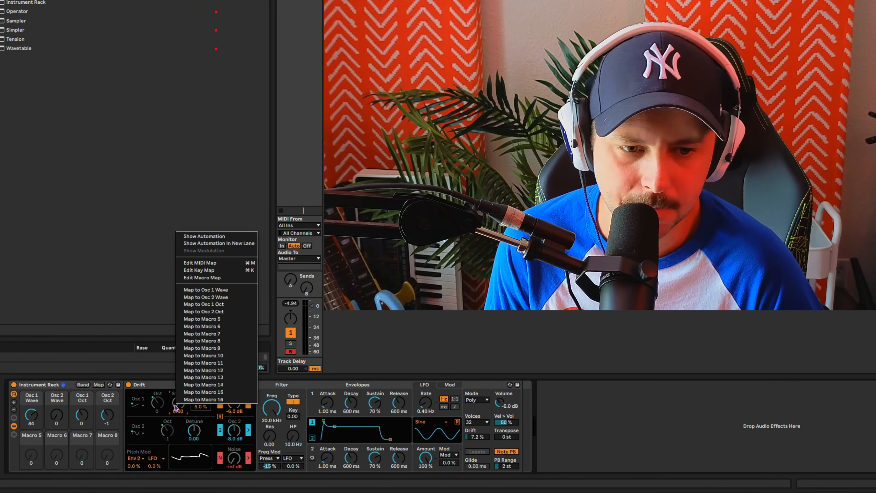
pyautogui.click(219, 322)
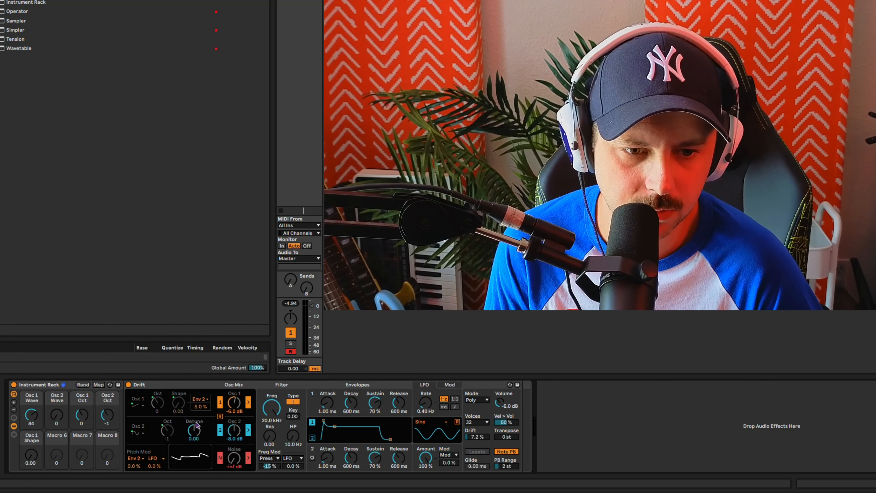
pyautogui.rightClick(201, 406)
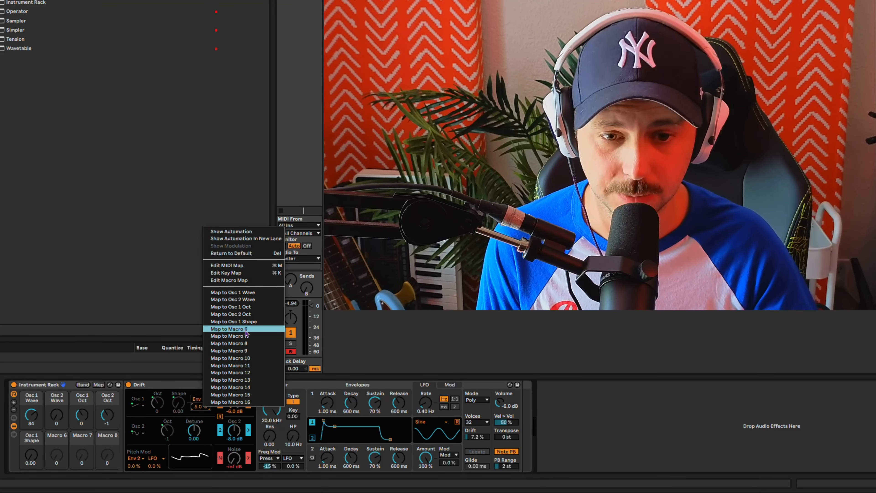
pyautogui.click(245, 330)
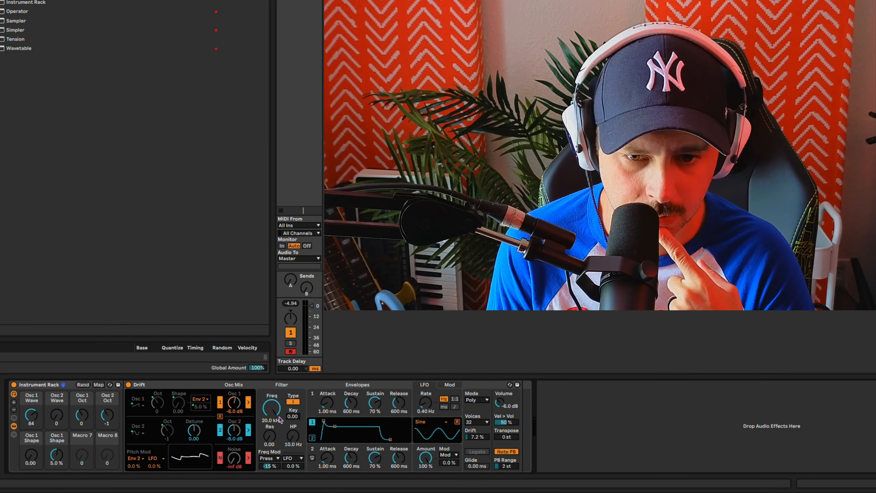
# Step: Set the voice mode to Stereo, and map its spread amount to Macro 7 and the Drift amount to Macro 8
pyautogui.click(485, 399)
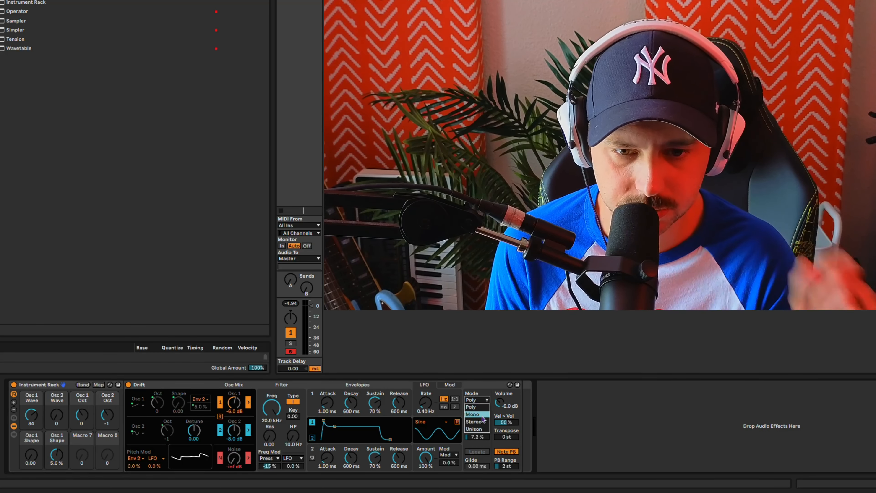
pyautogui.click(482, 416)
pyautogui.rightClick(483, 409)
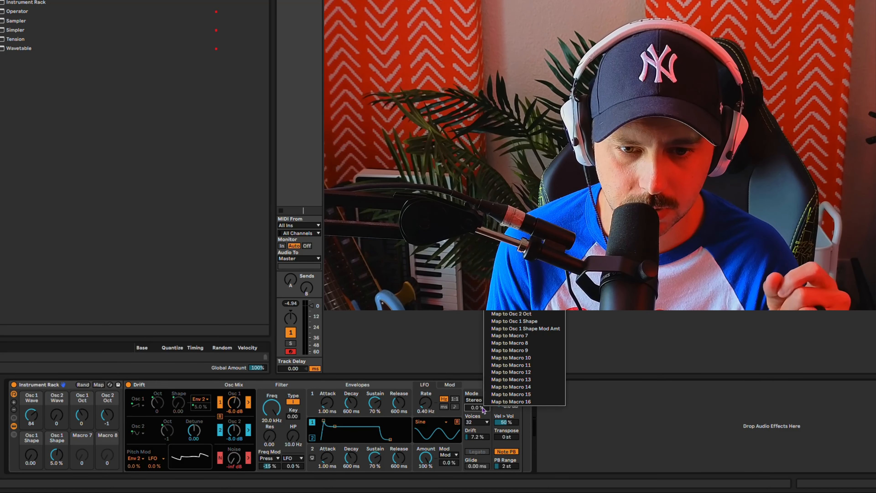
pyautogui.click(510, 335)
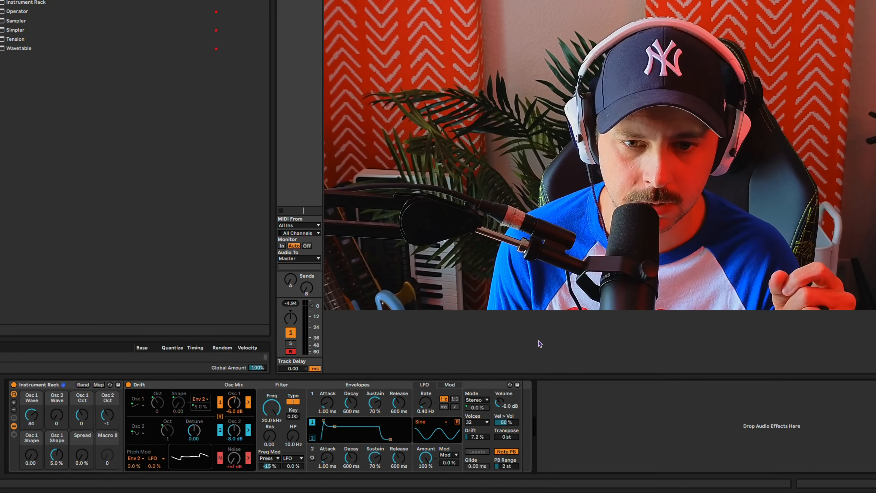
pyautogui.rightClick(482, 437)
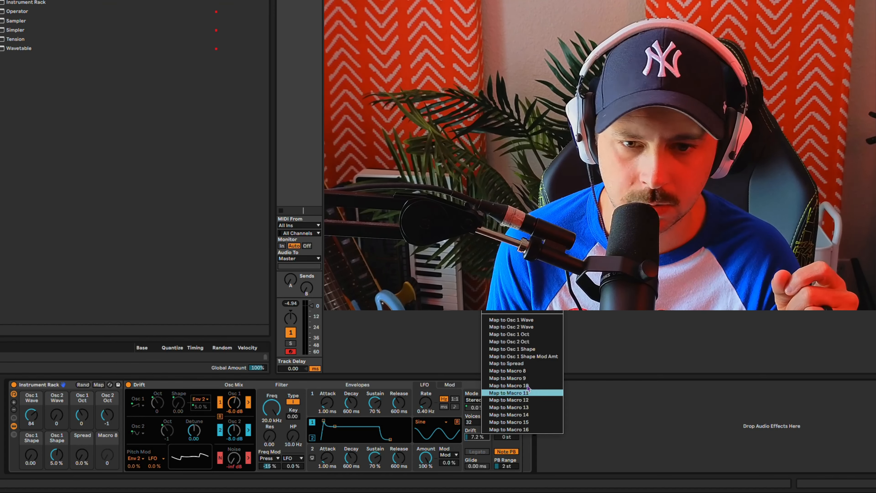
pyautogui.click(538, 373)
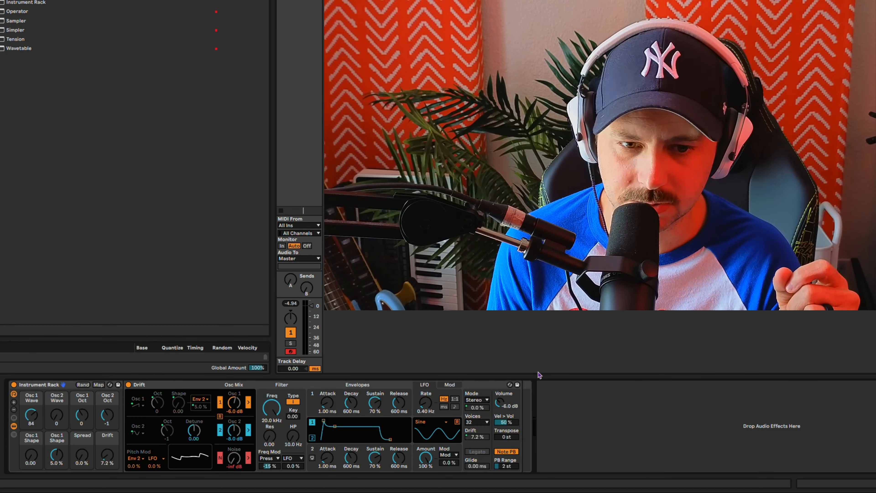
# Step: Switch Envelope 2 to cycling mode and compare its display with that of Envelope 1
pyautogui.click(318, 453)
pyautogui.click(311, 458)
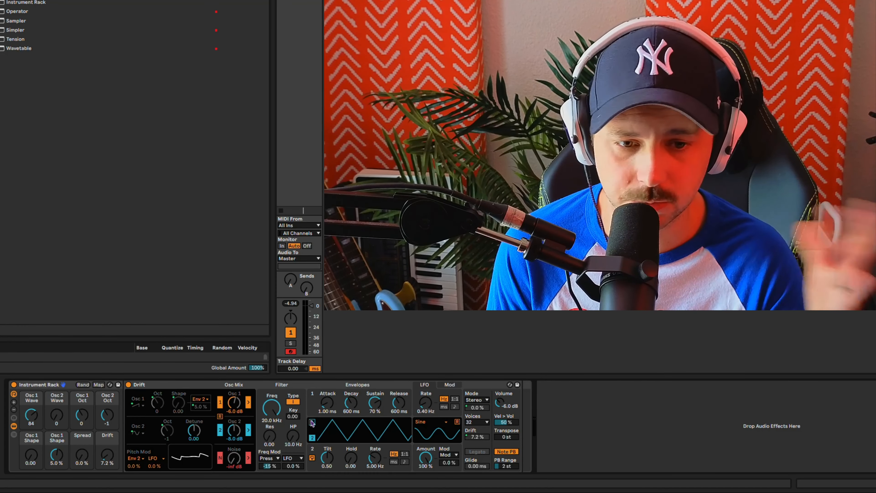
pyautogui.click(311, 421)
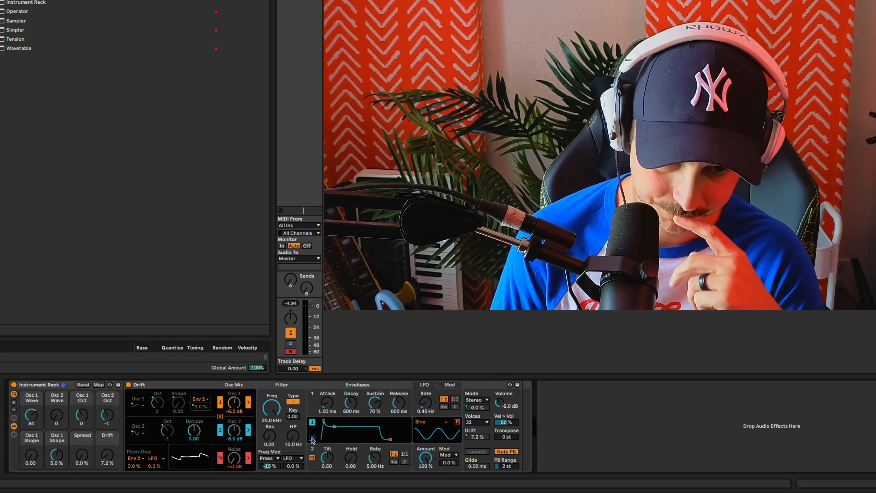
pyautogui.click(312, 437)
pyautogui.click(313, 423)
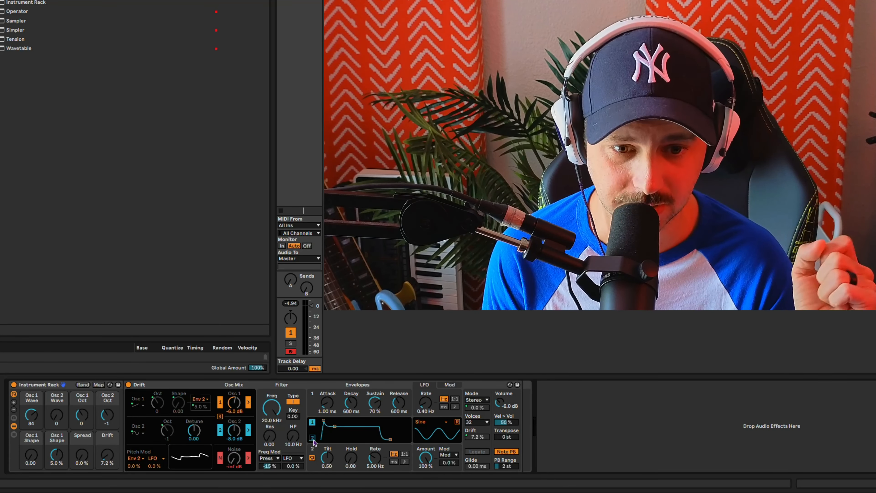
pyautogui.click(312, 437)
# Step: Shape the cycling Envelope 2 with a Tilt of 0.34, a Hold of 0.17 and a Rate of 1.41 Hz
pyautogui.moveTo(327, 457)
pyautogui.mouseDown()
pyautogui.moveTo(327, 466)
pyautogui.moveTo(374, 454)
pyautogui.moveTo(374, 442)
pyautogui.moveTo(361, 461)
pyautogui.moveTo(328, 465)
pyautogui.mouseUp()
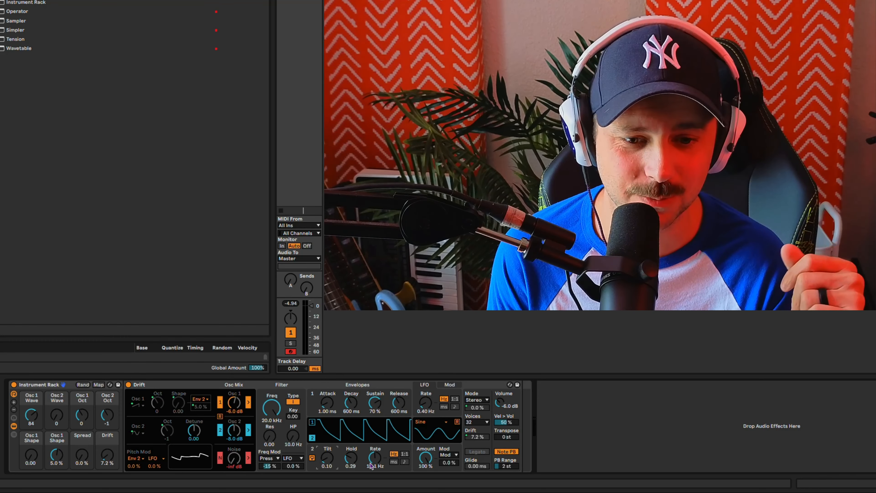
pyautogui.moveTo(371, 463); pyautogui.dragTo(372, 462)
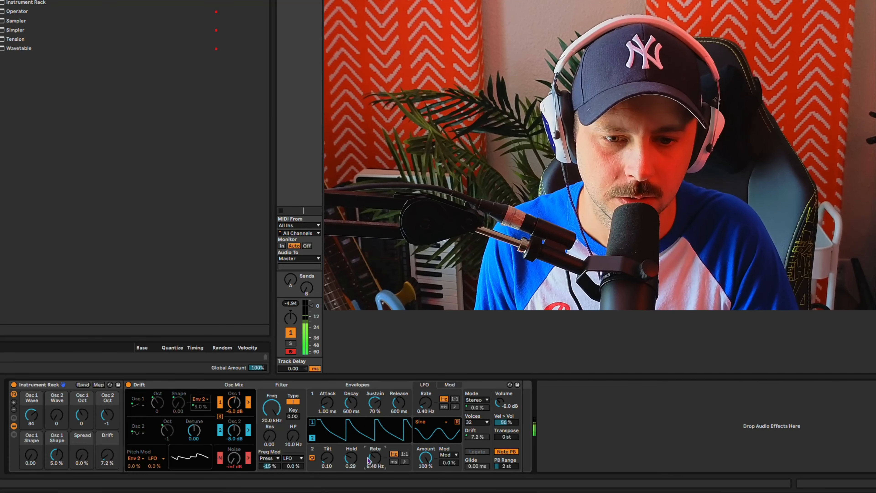
pyautogui.moveTo(373, 459)
pyautogui.mouseDown()
pyautogui.moveTo(372, 445)
pyautogui.moveTo(372, 462)
pyautogui.mouseUp()
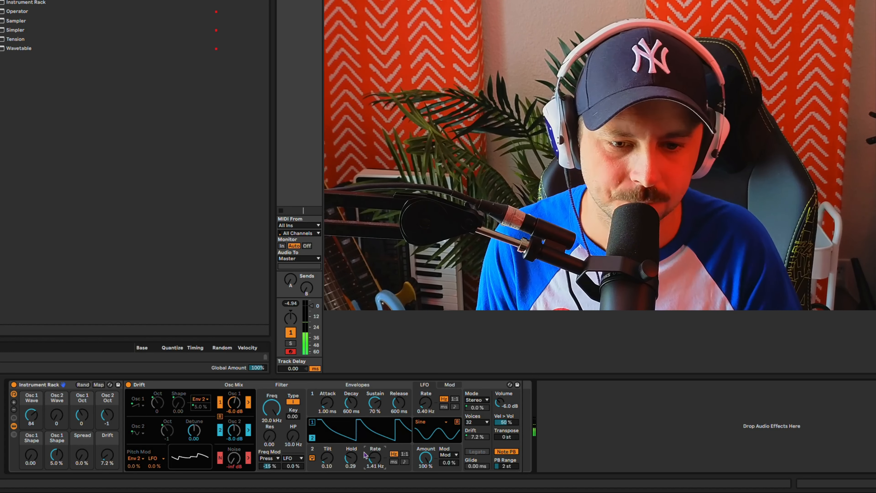
pyautogui.click(311, 459)
pyautogui.click(310, 459)
pyautogui.click(325, 458)
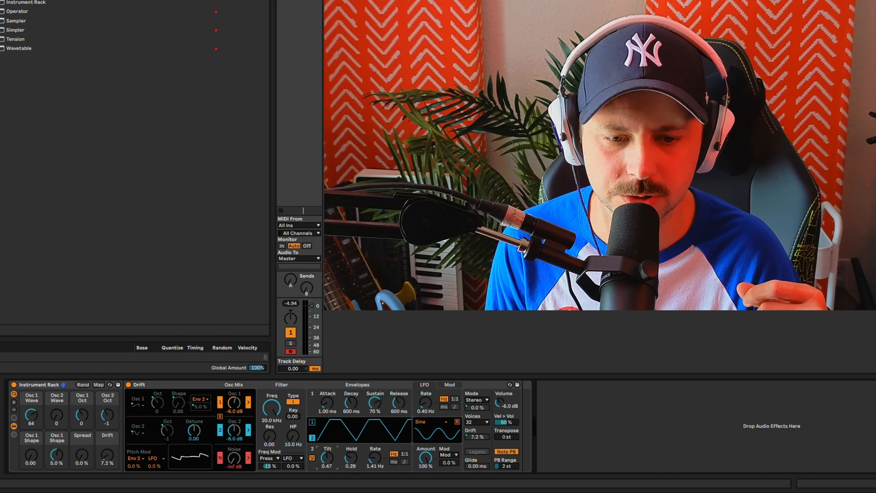
pyautogui.moveTo(346, 459); pyautogui.dragTo(326, 452)
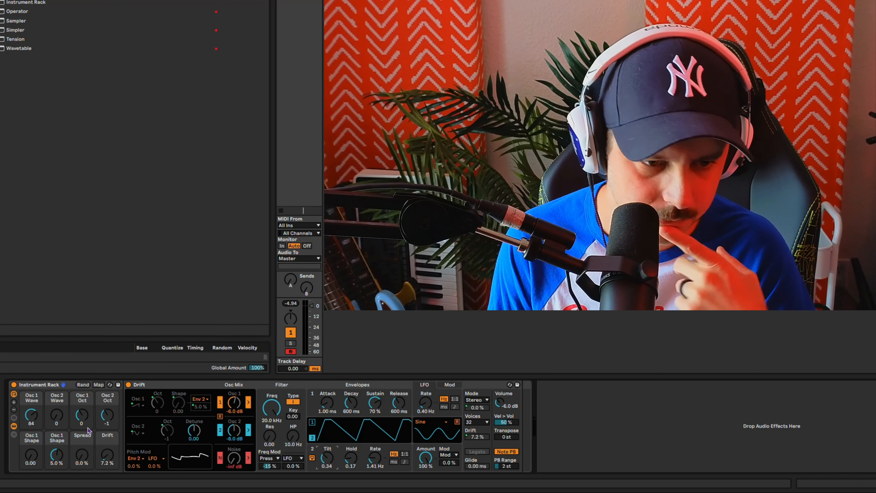
# Step: Show the rack's macro variations, and look over which Drift parameters can be mapped to macros without assigning any
pyautogui.click(15, 425)
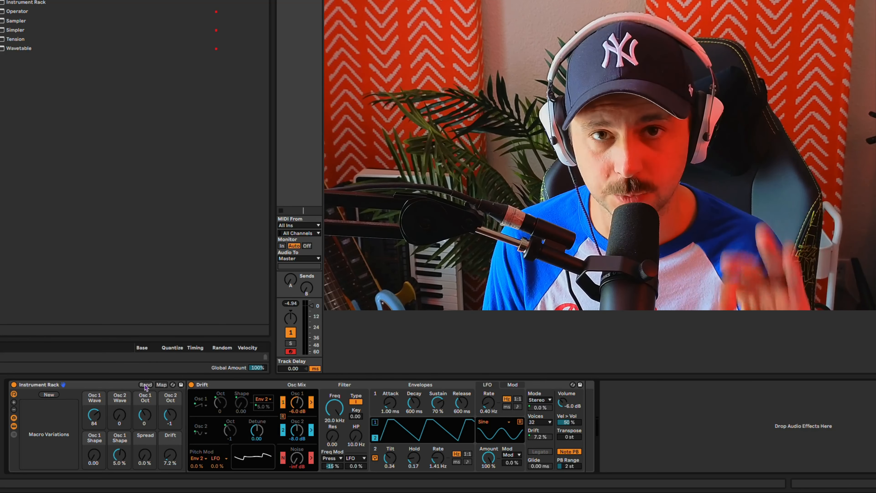
pyautogui.click(162, 384)
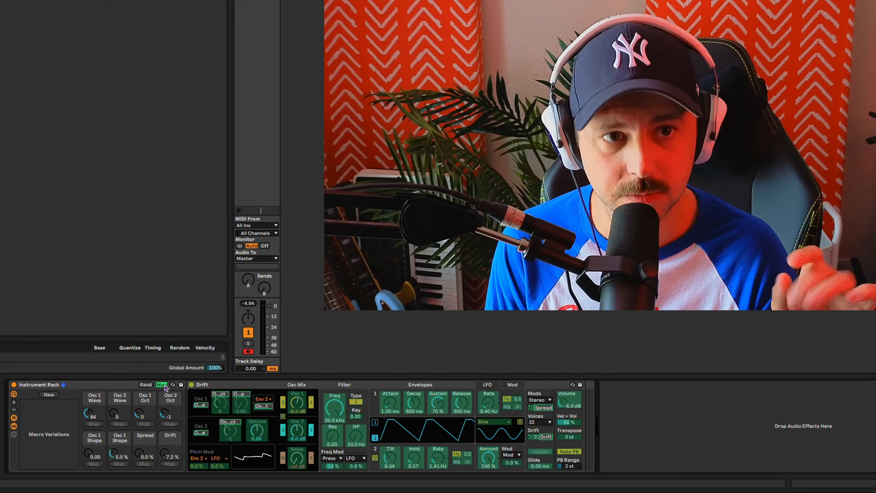
pyautogui.click(415, 405)
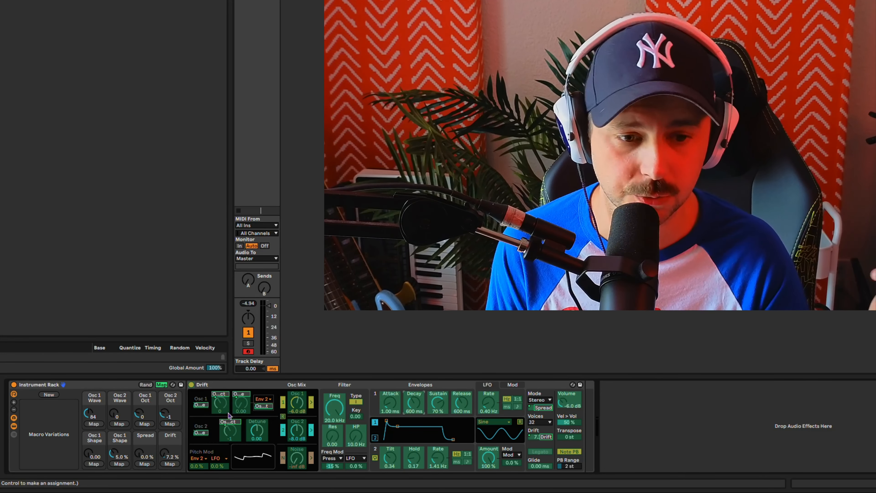
pyautogui.click(162, 384)
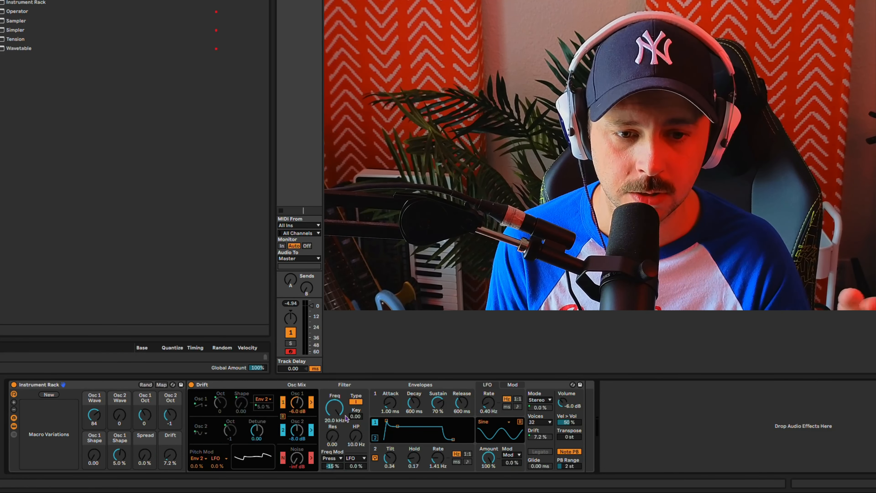
pyautogui.rightClick(293, 408)
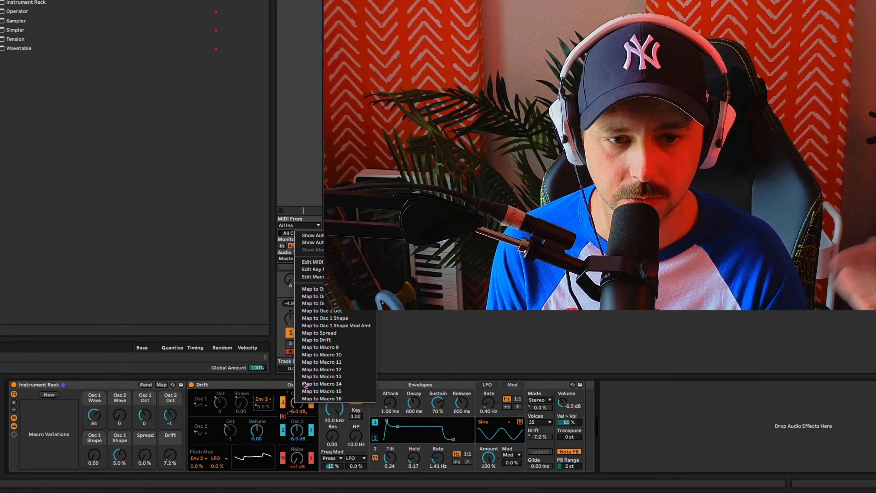
pyautogui.click(299, 413)
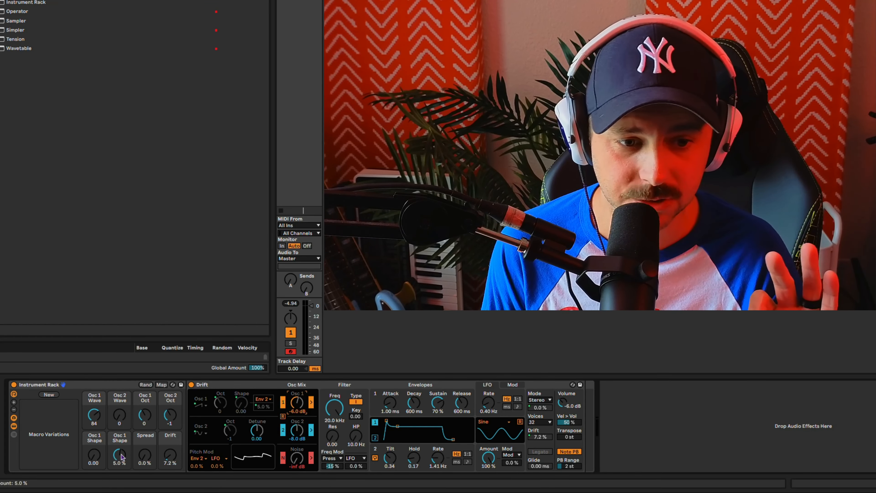
# Step: Randomize the rack's macro values twice
pyautogui.click(144, 385)
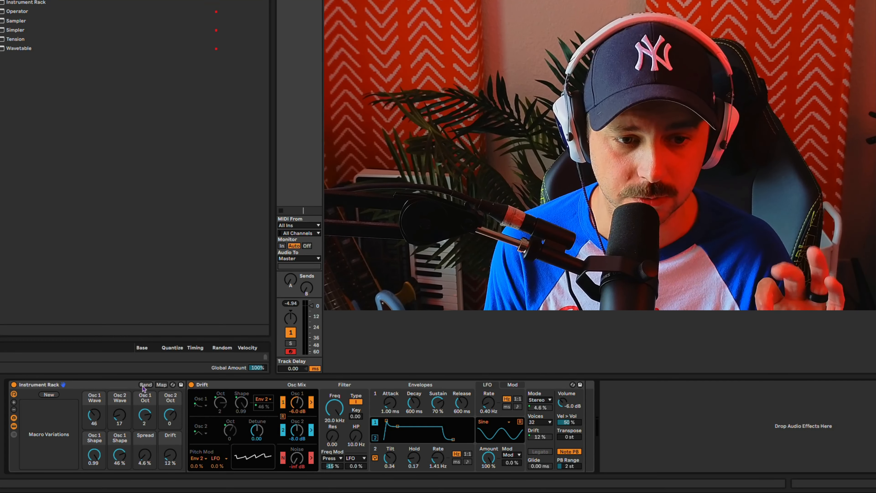
pyautogui.click(144, 385)
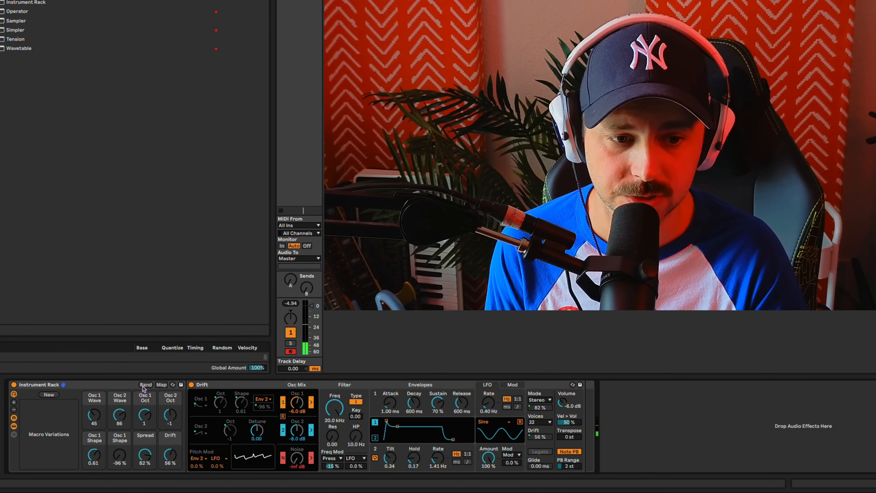
# Step: Randomize the rack's macro values three more times to audition new Drift sounds
pyautogui.click(143, 385)
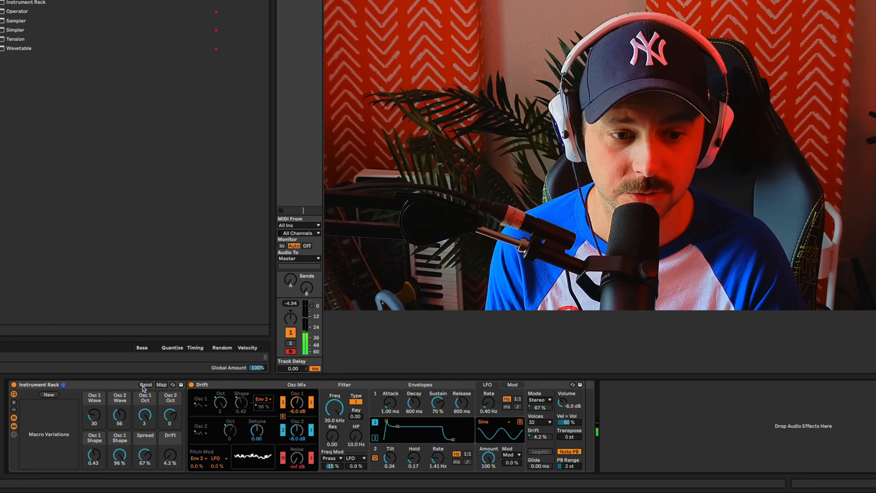
pyautogui.click(144, 385)
pyautogui.click(143, 385)
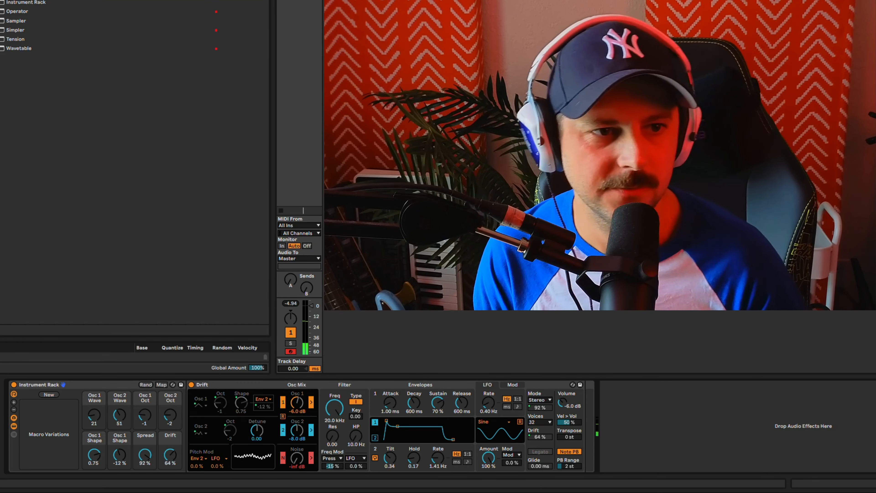
# Step: Add a Drum Buss after the Instrument Rack with Drive at 25%, Crunch at 23% and Transients at 0.33
pyautogui.click(0, 0)
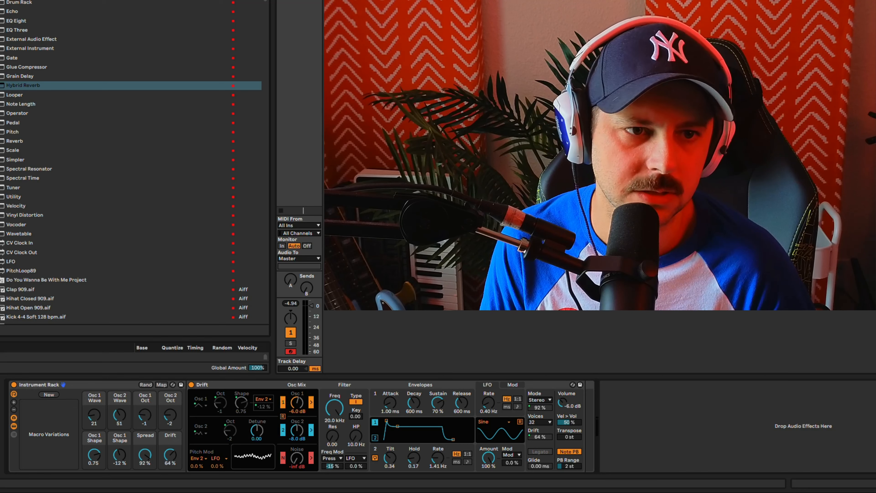
pyautogui.moveTo(27, 2); pyautogui.dragTo(642, 454)
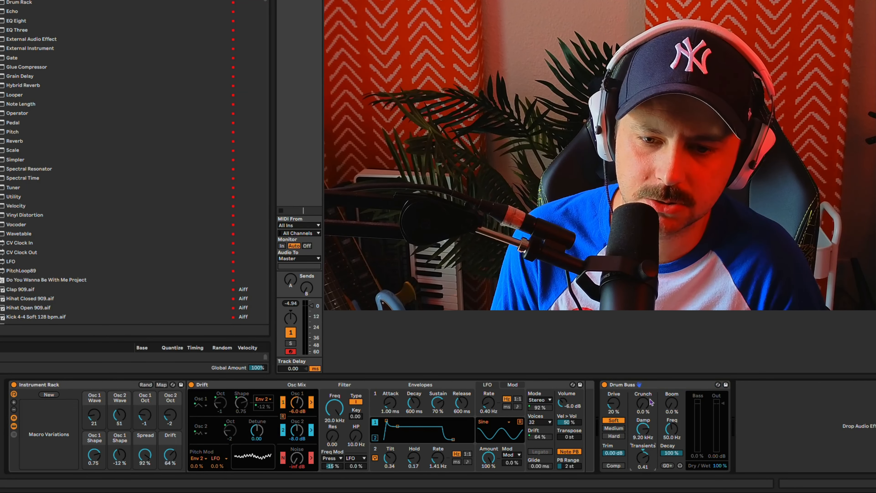
pyautogui.moveTo(646, 402); pyautogui.dragTo(646, 386)
pyautogui.moveTo(645, 453); pyautogui.dragTo(644, 459)
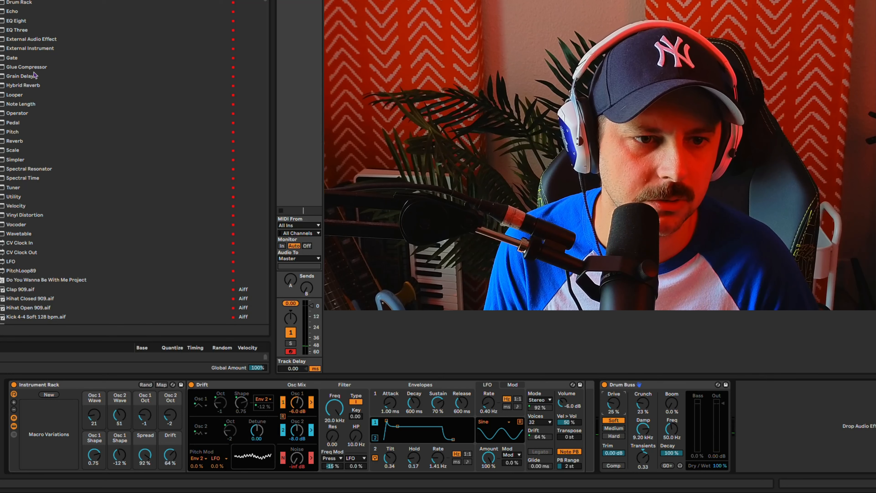
# Step: Add a Glue Compressor after the Drum Buss, hide its sidechain section and set its Threshold to -5.08 dB
pyautogui.moveTo(37, 67); pyautogui.dragTo(801, 425)
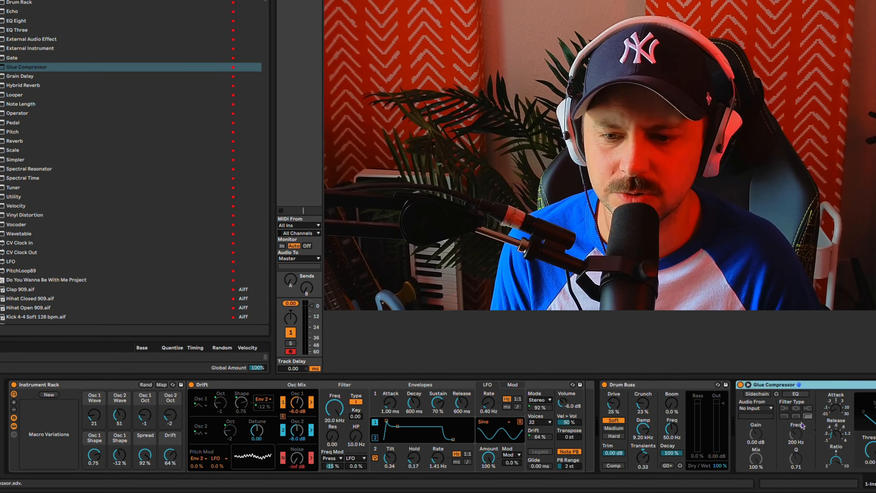
pyautogui.moveTo(870, 452); pyautogui.dragTo(870, 464)
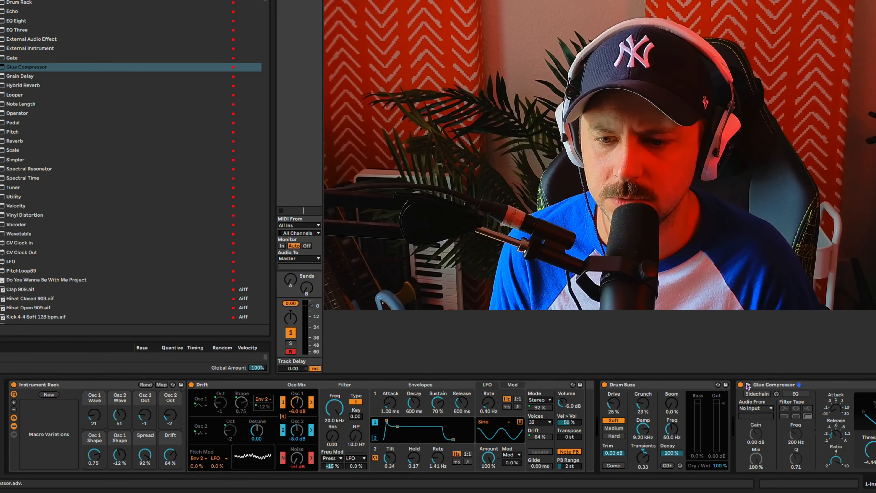
pyautogui.click(747, 385)
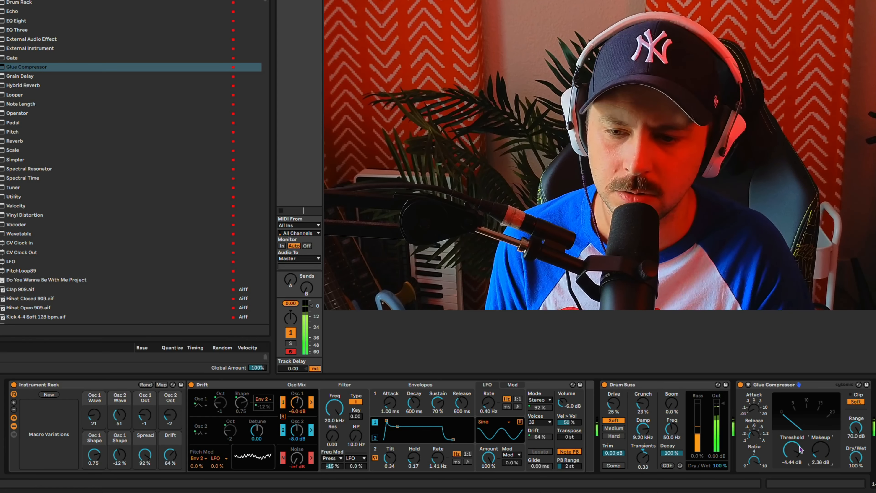
pyautogui.moveTo(800, 449); pyautogui.dragTo(800, 452)
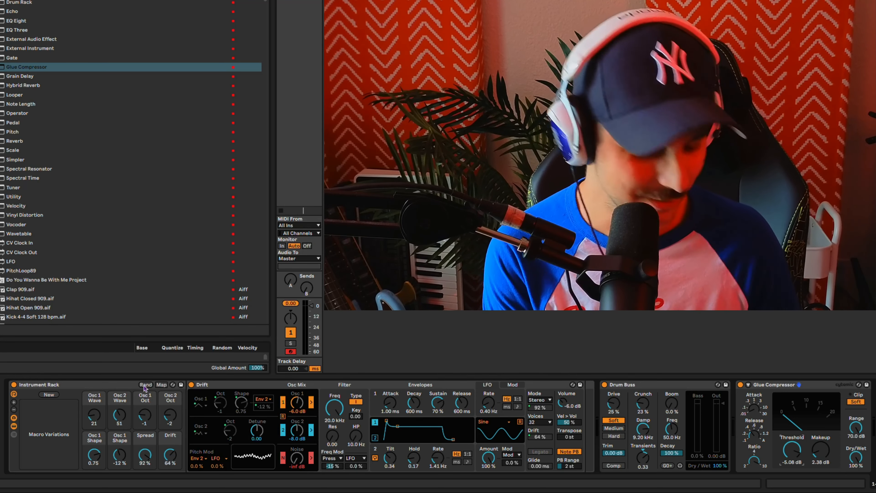
# Step: MIDI-map the rack's macro randomization to note C4 and its new-variation command to note C3 on channel 2
pyautogui.press('super+m')
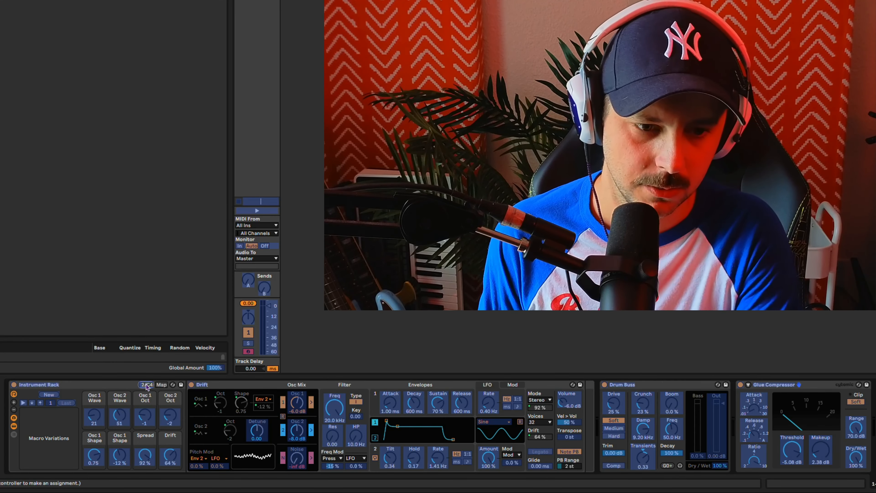
pyautogui.click(50, 396)
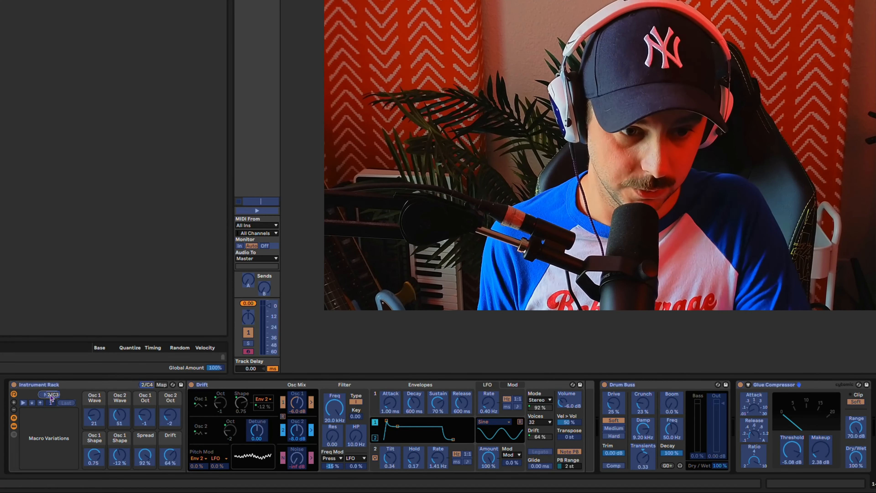
pyautogui.press('super+m')
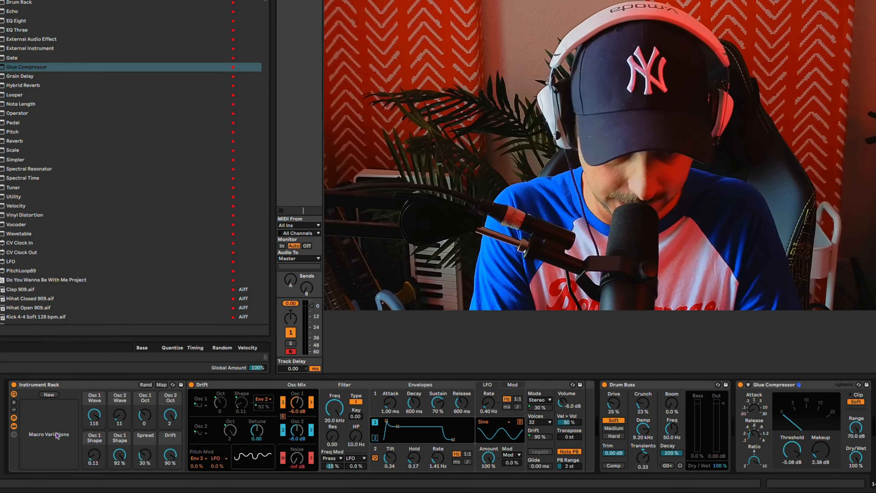
# Step: Randomize the macros four times, store the values as a first macro variation and select that variation
pyautogui.click(145, 385)
pyautogui.click(145, 385)
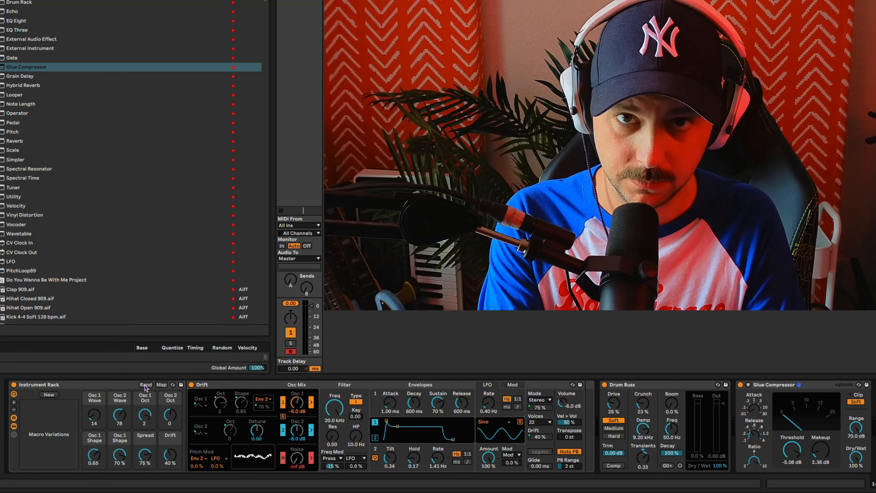
pyautogui.click(145, 385)
pyautogui.click(145, 385)
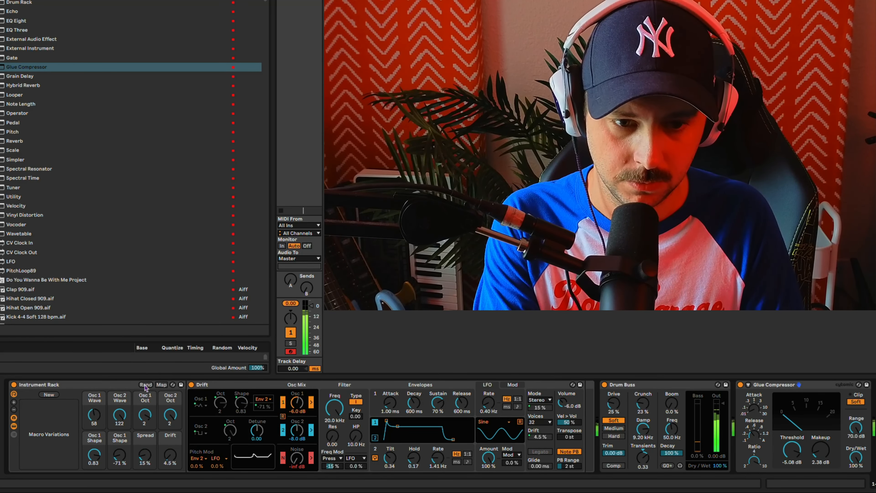
pyautogui.click(144, 385)
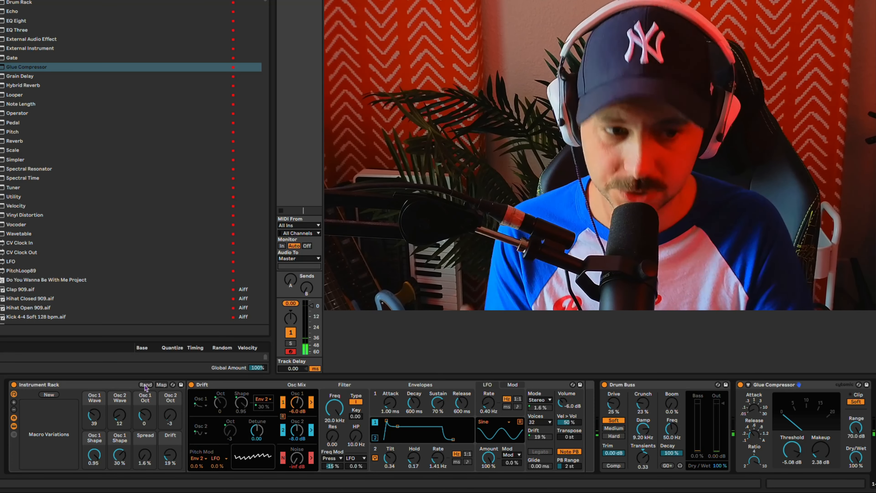
pyautogui.click(49, 394)
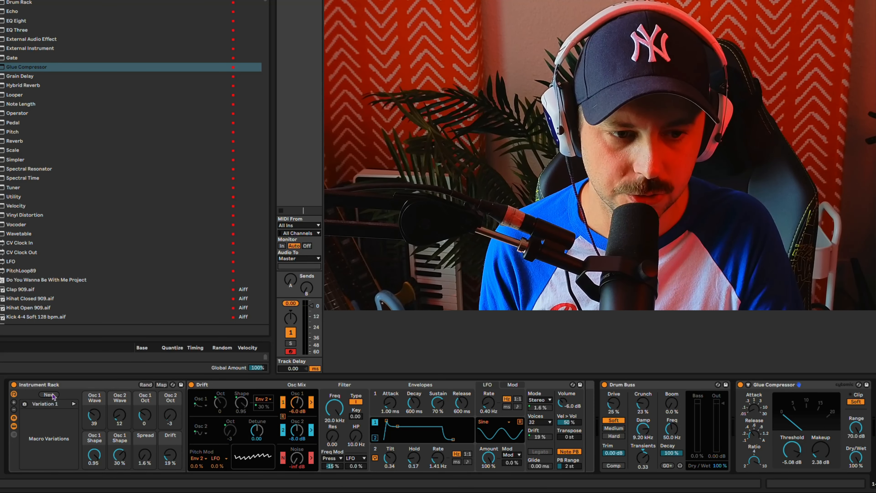
pyautogui.click(51, 404)
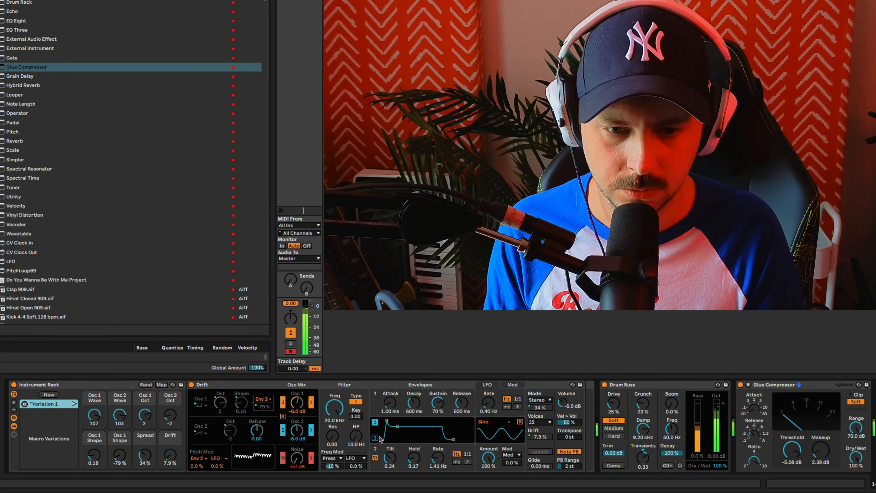
# Step: Set the cycling Envelope 2 to Tilt 1.00, Hold 0.00 and Rate 50.3 Hz, and the Osc 1 Shape macro to 0.21
pyautogui.moveTo(441, 454); pyautogui.dragTo(388, 424)
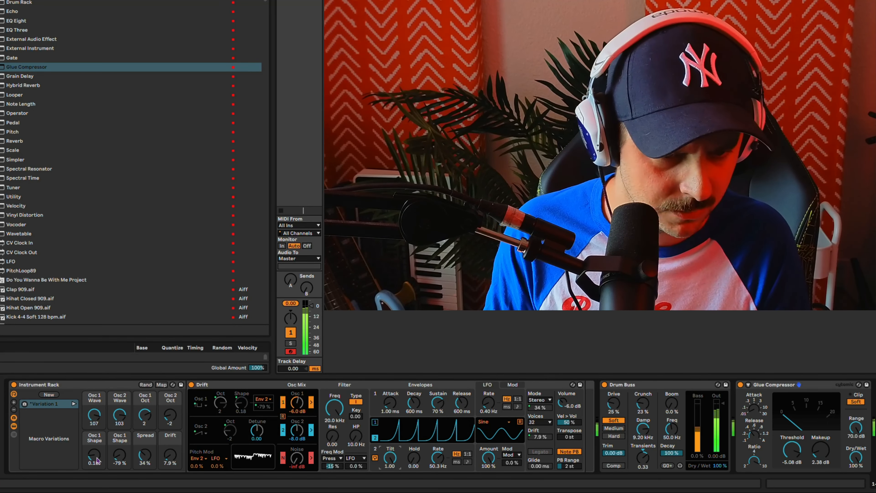
pyautogui.moveTo(94, 457)
pyautogui.mouseDown()
pyautogui.moveTo(94, 465)
pyautogui.moveTo(119, 427)
pyautogui.moveTo(118, 458)
pyautogui.moveTo(94, 445)
pyautogui.mouseUp()
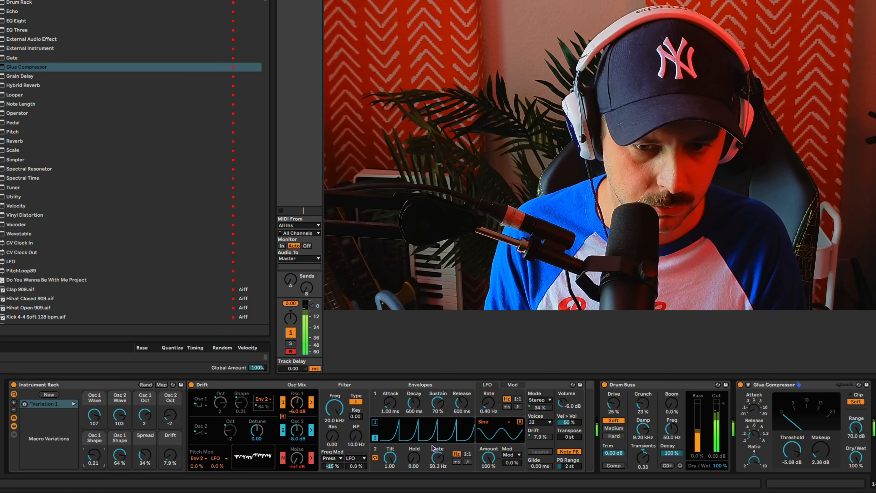
# Step: Set Envelope 2 to Tilt 0.03, Hold 0.84 and Rate 4.87 Hz, with the Osc 1 Wave macro at 113 and Osc 1 Oct at 0
pyautogui.moveTo(433, 448); pyautogui.dragTo(390, 476)
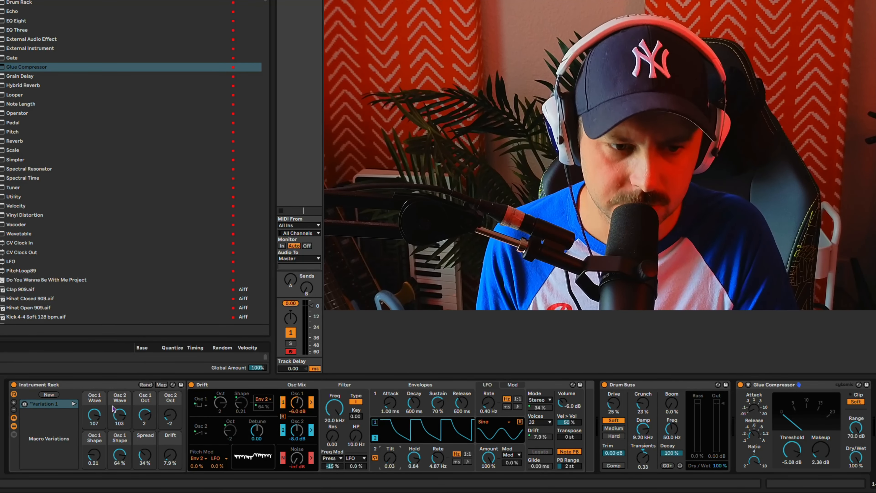
pyautogui.moveTo(94, 415); pyautogui.dragTo(148, 420)
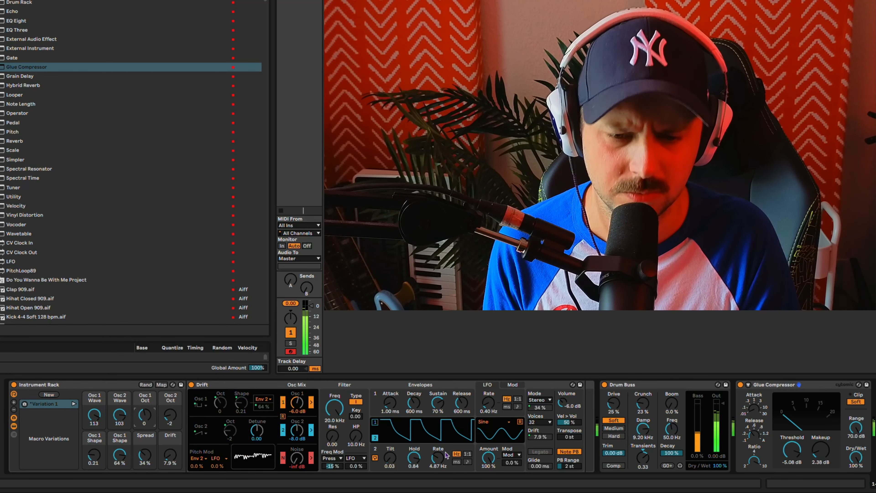
# Step: Reshape Envelope 2 with Tilt 0.73, Hold 0.61 and Rate 0.80 Hz, and store the macros as a second variation
pyautogui.moveTo(441, 460); pyautogui.dragTo(389, 436)
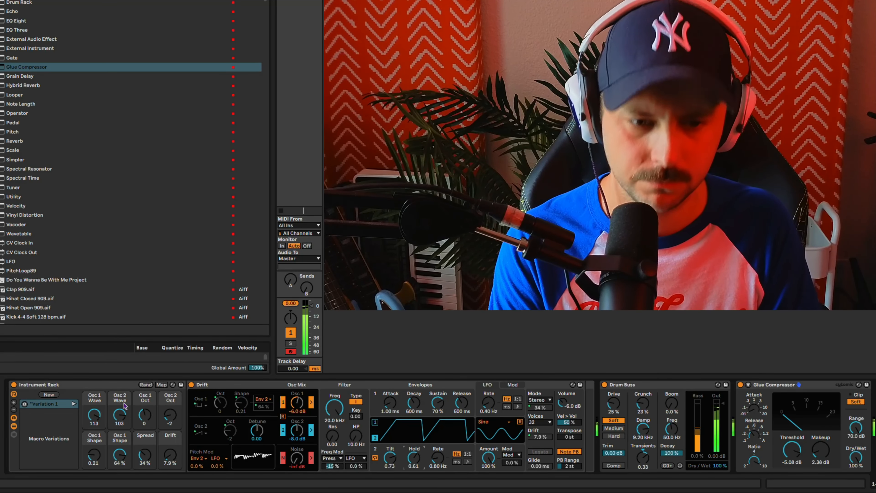
pyautogui.click(49, 394)
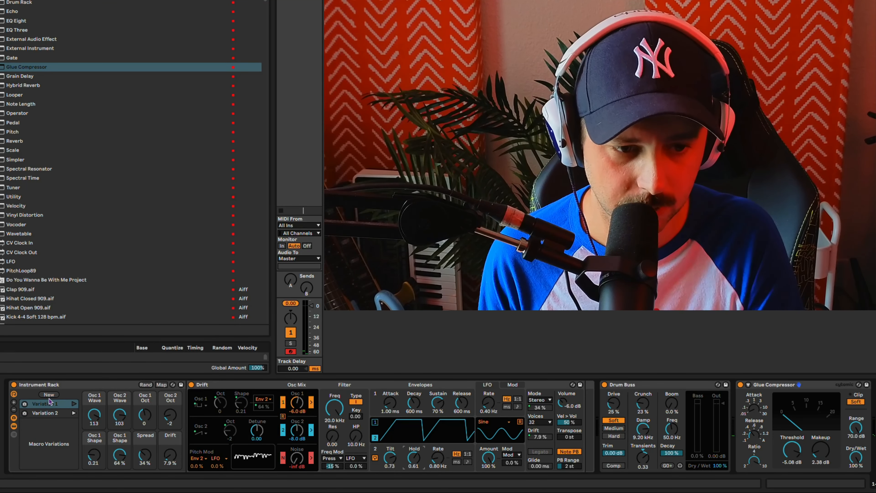
# Step: Randomize the macro values twice and slow Envelope 2's cycling Rate to 0.17 Hz
pyautogui.click(150, 387)
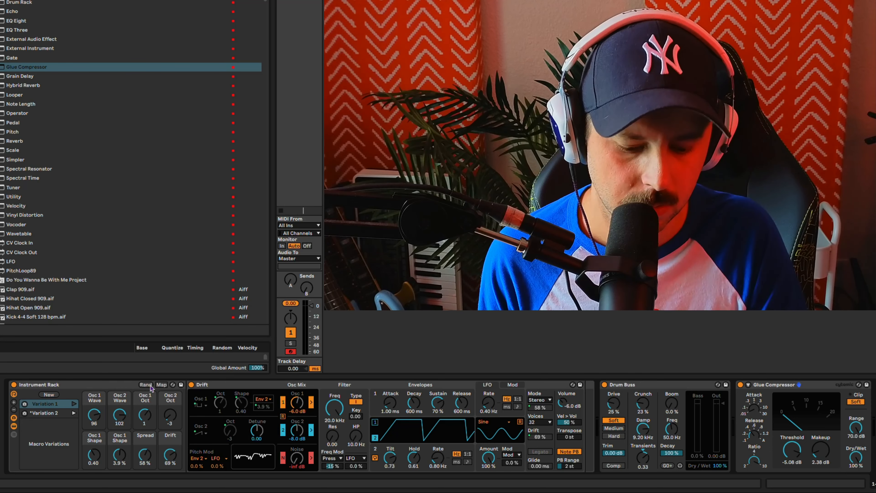
pyautogui.click(146, 384)
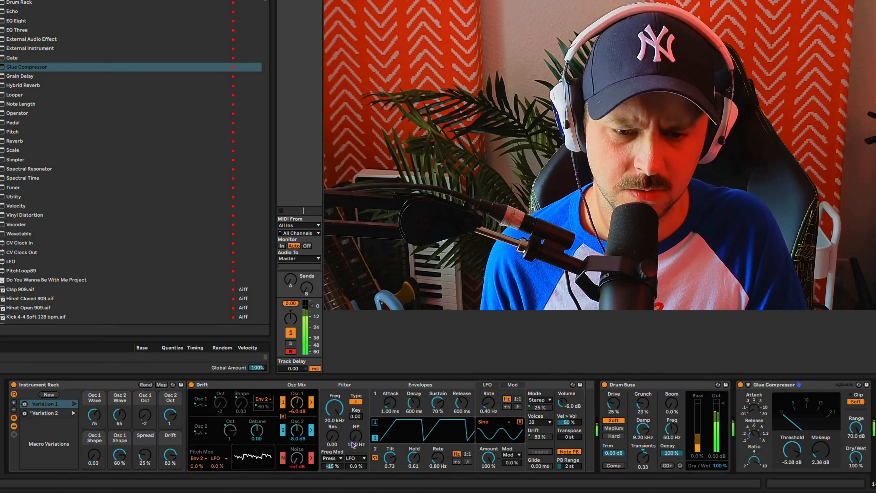
pyautogui.moveTo(437, 458)
pyautogui.mouseDown()
pyautogui.moveTo(437, 433)
pyautogui.moveTo(437, 462)
pyautogui.mouseUp()
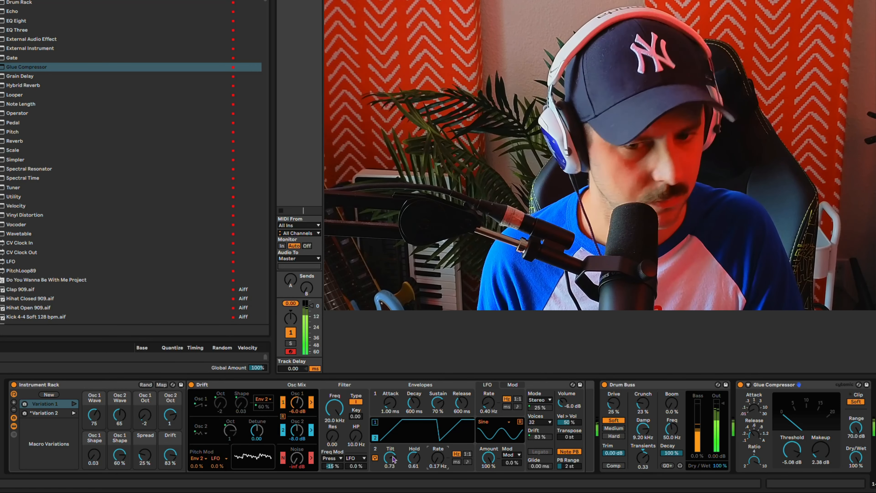
# Step: Switch Drift's voice mode to Mono and set the percentage beneath the mode to 72%
pyautogui.click(546, 402)
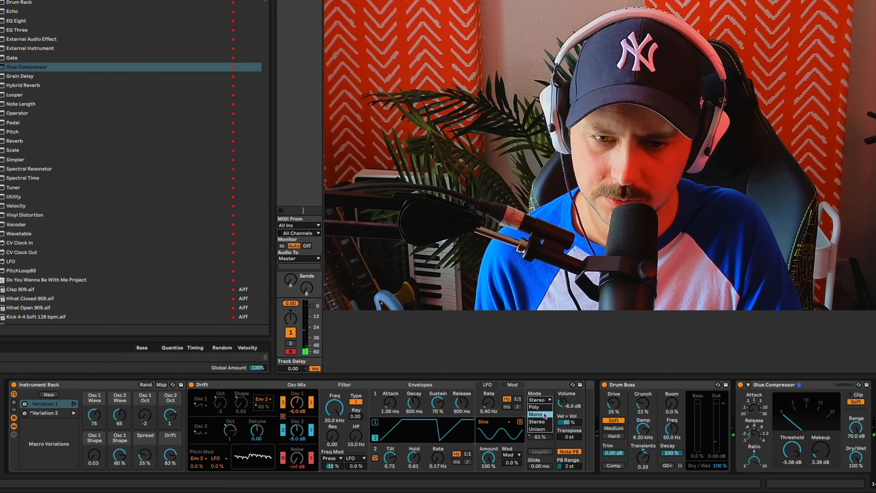
pyautogui.click(545, 414)
pyautogui.moveTo(541, 410); pyautogui.dragTo(541, 401)
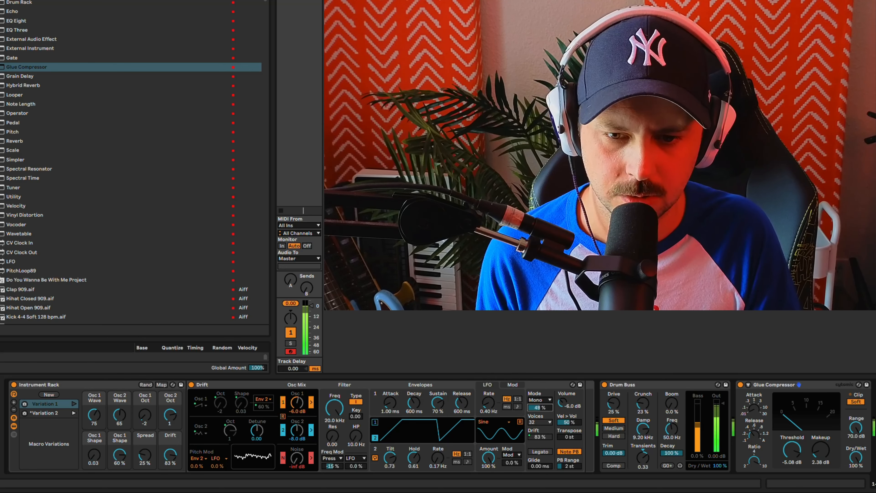
pyautogui.moveTo(539, 407)
pyautogui.mouseDown()
pyautogui.moveTo(540, 428)
pyautogui.moveTo(542, 404)
pyautogui.mouseUp()
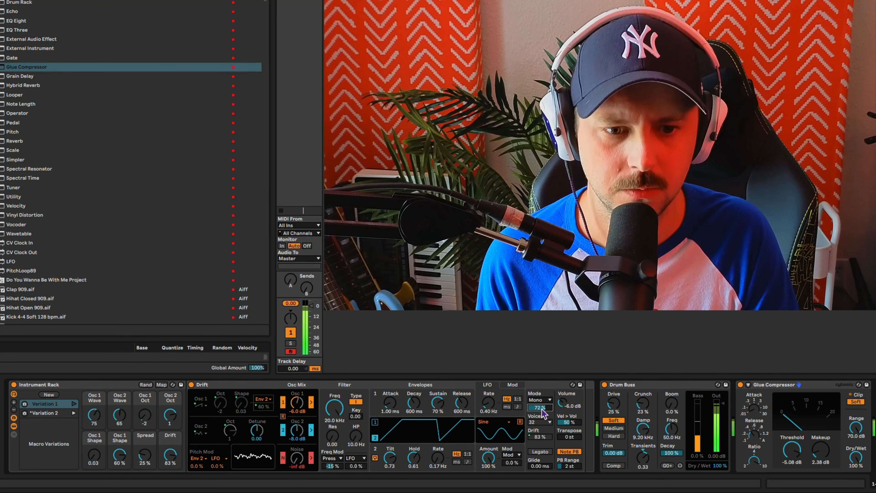
# Step: Store the current macro values as a third variation, and randomize the macros twice
pyautogui.click(48, 394)
pyautogui.click(146, 384)
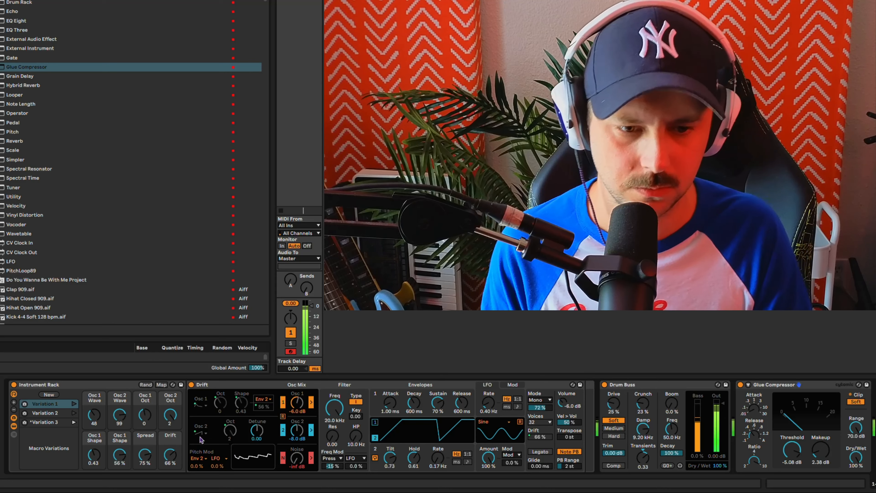
pyautogui.click(148, 385)
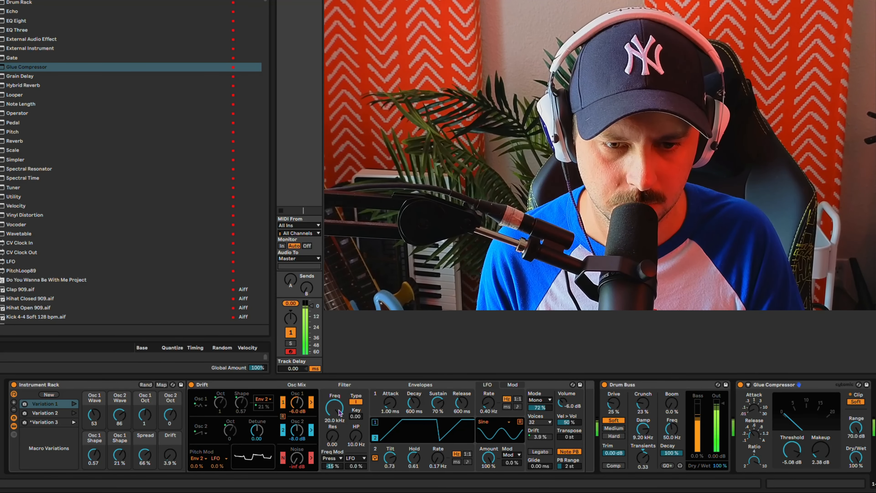
# Step: Set filter Freq 537 Hz, Res 1.01, HP 31.6 Hz and Envelope 1 Decay 175 ms, Sustain 0%, and store a fourth variation
pyautogui.moveTo(340, 412); pyautogui.dragTo(338, 377)
pyautogui.moveTo(438, 402); pyautogui.dragTo(413, 414)
pyautogui.moveTo(332, 435); pyautogui.dragTo(352, 447)
pyautogui.moveTo(334, 407); pyautogui.dragTo(335, 438)
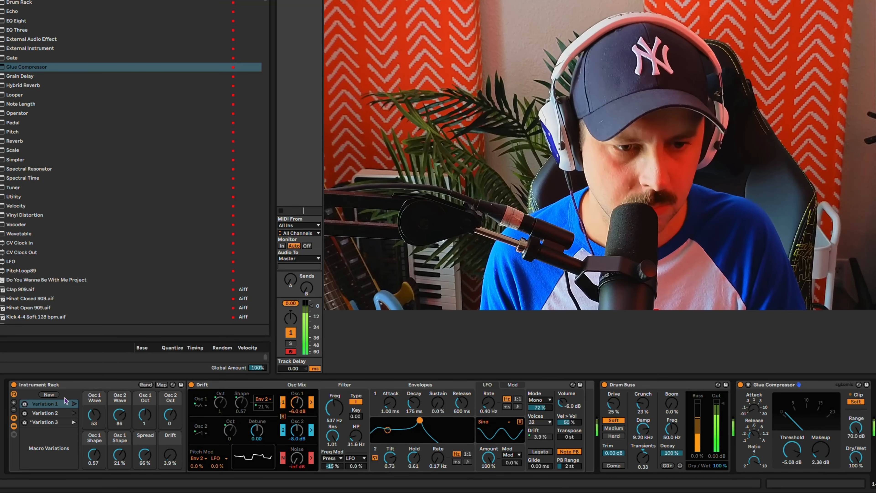
pyautogui.click(49, 395)
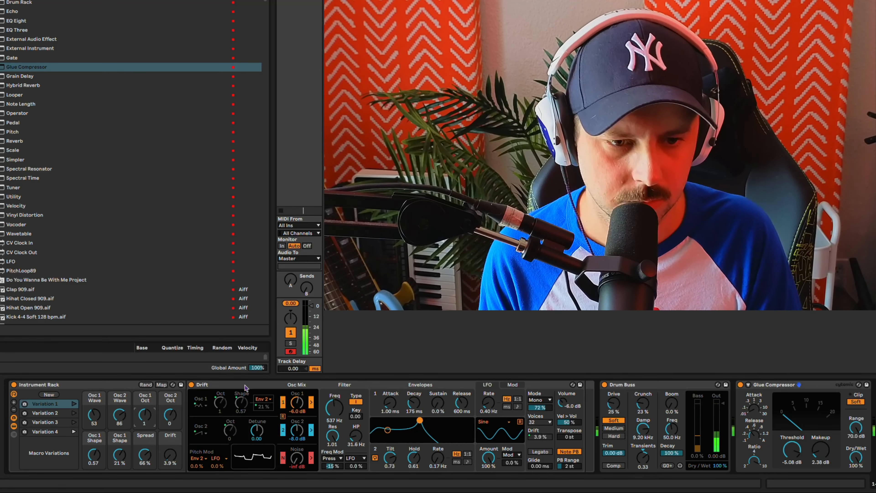
# Step: Randomize the macros once and lengthen Envelope 1's Release to 8.39 s
pyautogui.click(146, 385)
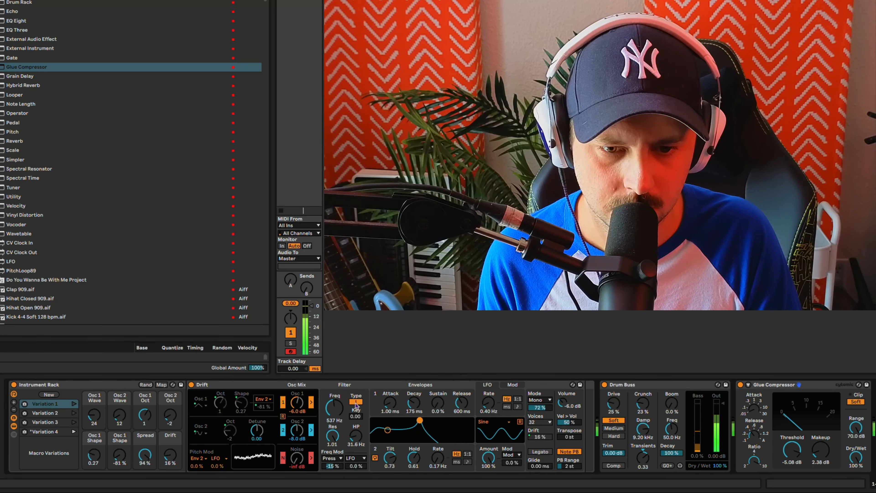
pyautogui.moveTo(461, 403); pyautogui.dragTo(460, 383)
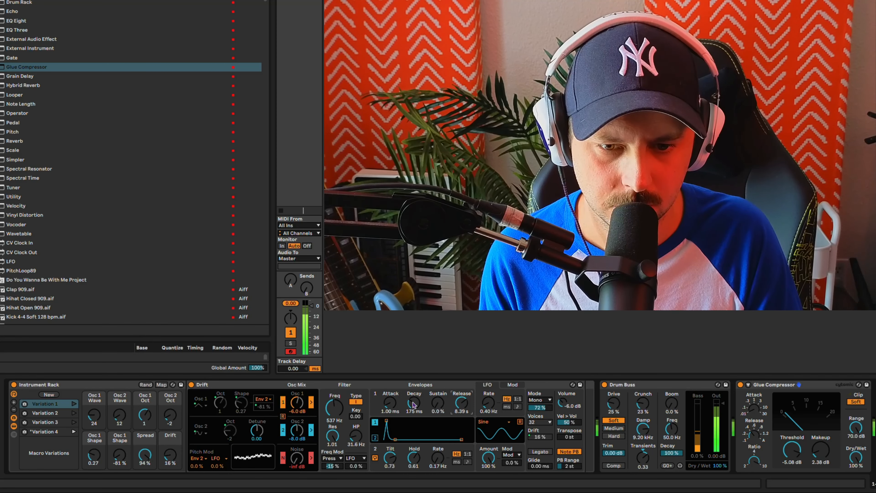
# Step: Set Envelope 1 Decay 2.96 s and Release 8.90 s, filter Res 0.67 and Freq 9.81 kHz, and store a fifth variation
pyautogui.moveTo(414, 405); pyautogui.dragTo(413, 410)
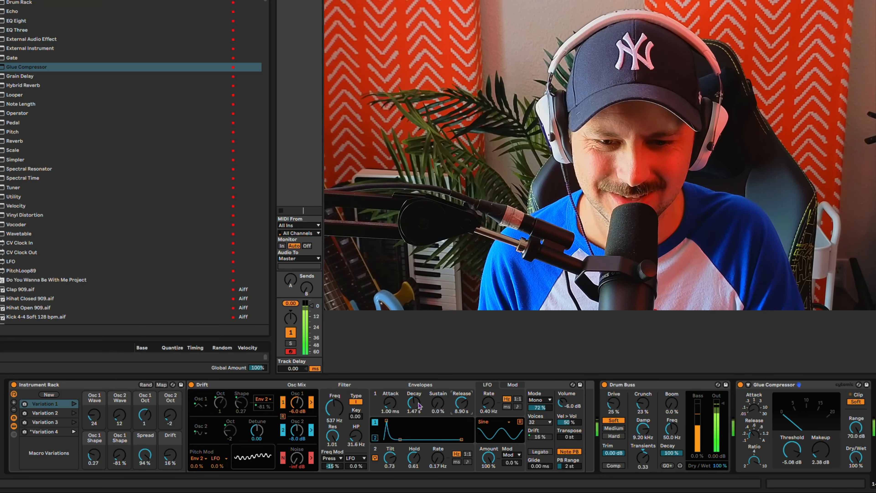
pyautogui.moveTo(328, 439); pyautogui.dragTo(328, 448)
pyautogui.moveTo(334, 408); pyautogui.dragTo(333, 399)
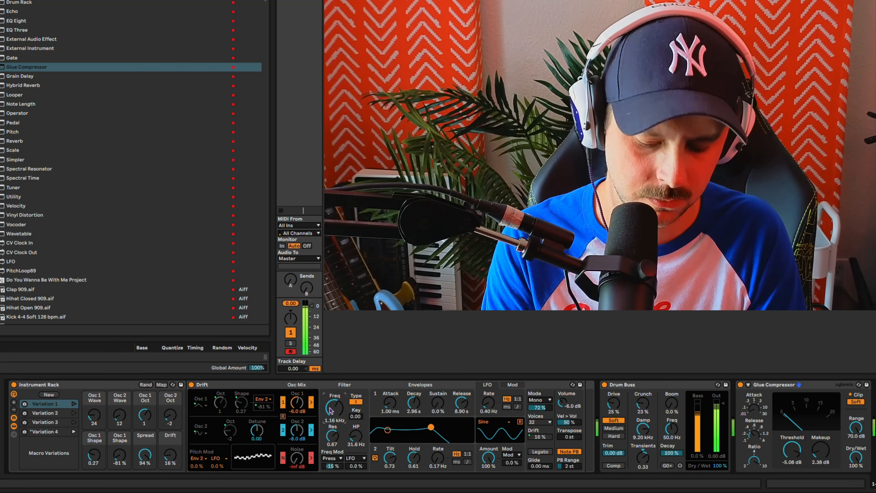
pyautogui.moveTo(335, 407); pyautogui.dragTo(335, 377)
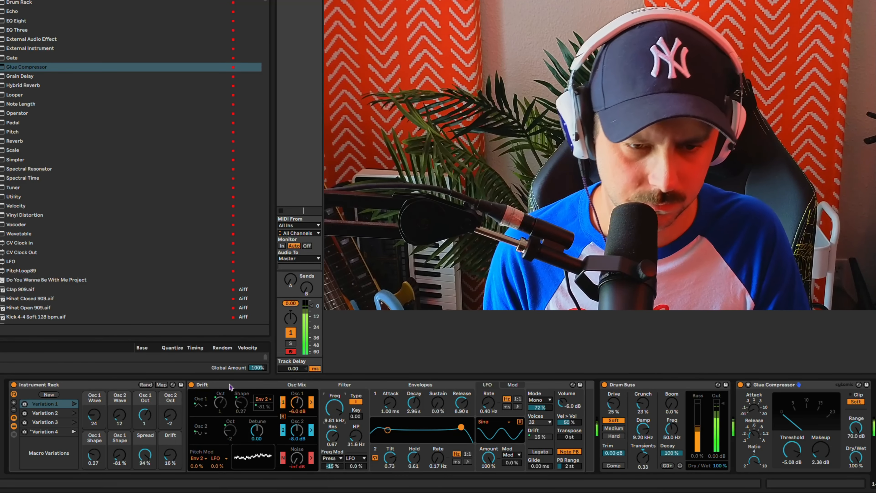
pyautogui.click(49, 394)
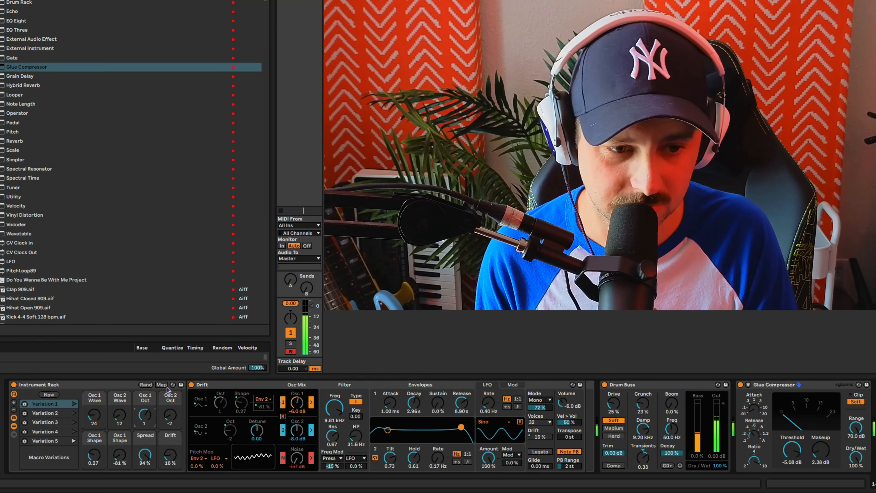
# Step: Randomize the rack's macros a few more times to try out other sounds
pyautogui.click(151, 391)
pyautogui.click(151, 386)
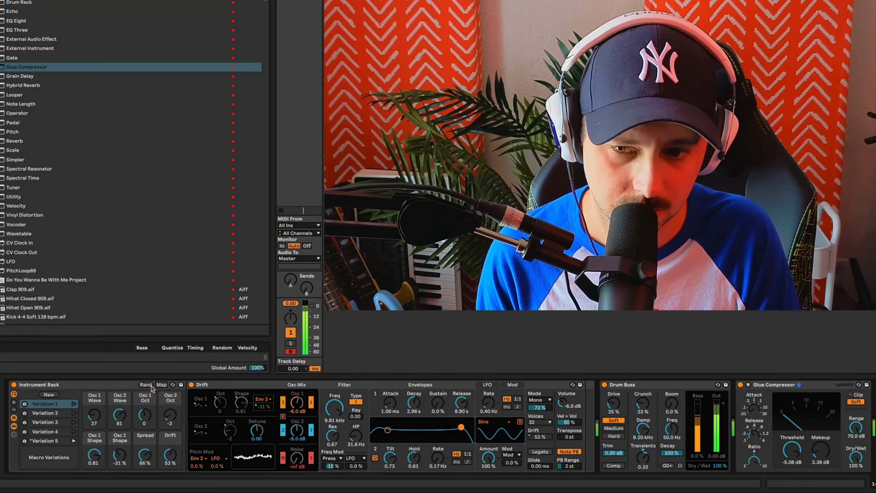
pyautogui.click(151, 385)
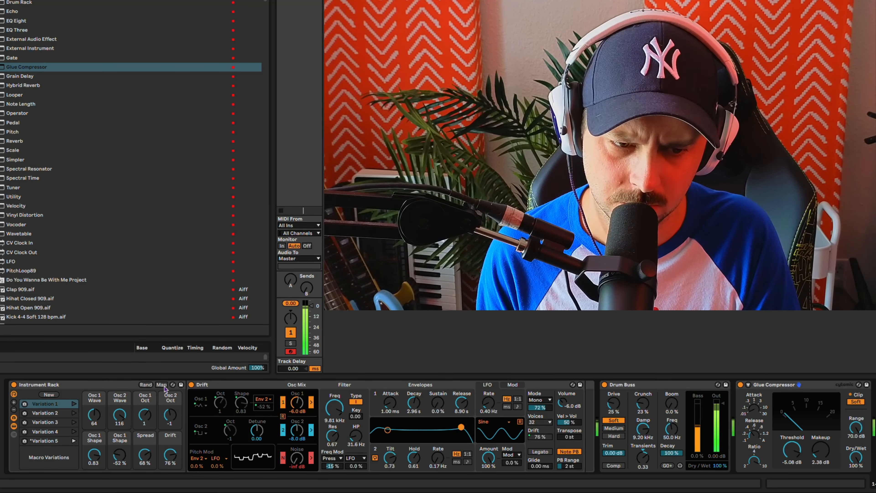
# Step: Audition the stored macro variations by recalling them one after another, from Variation 1 through Variation 4
pyautogui.click(71, 403)
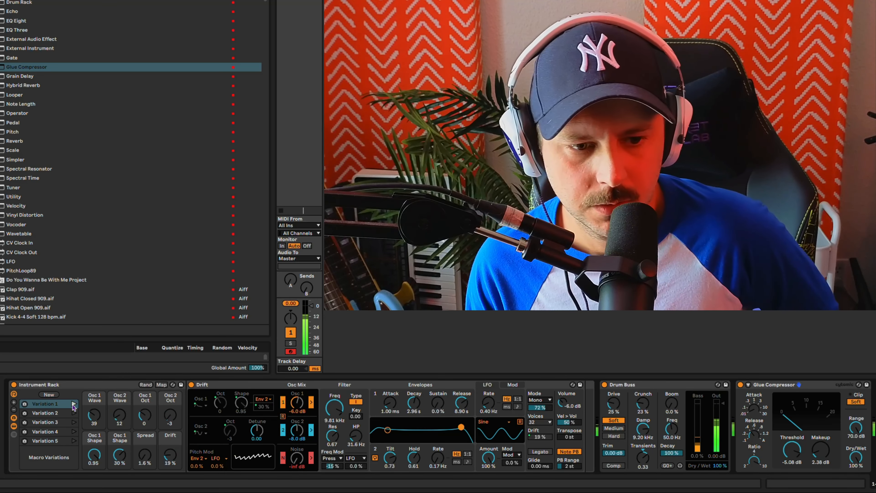
pyautogui.click(74, 431)
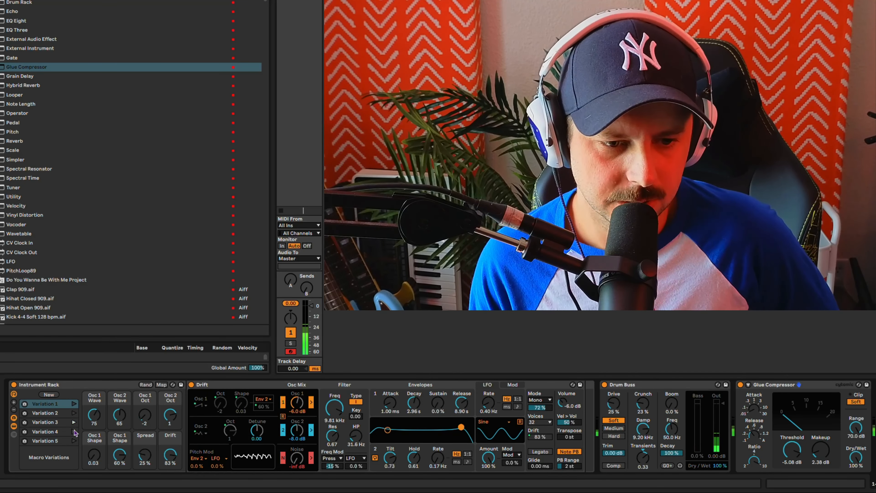
pyautogui.click(74, 404)
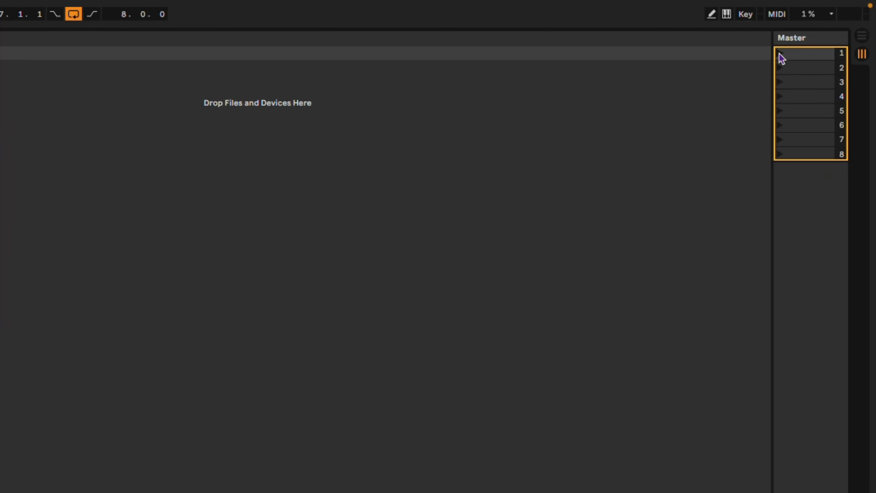
pyautogui.click(778, 54)
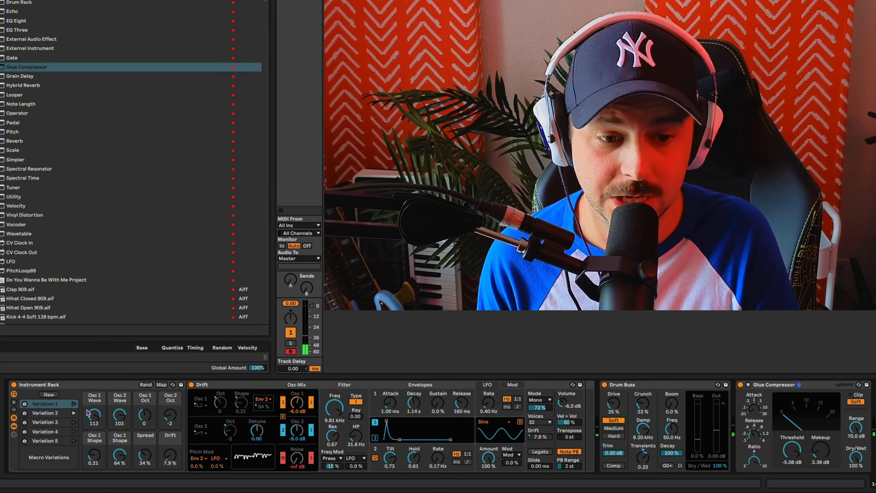
pyautogui.click(74, 423)
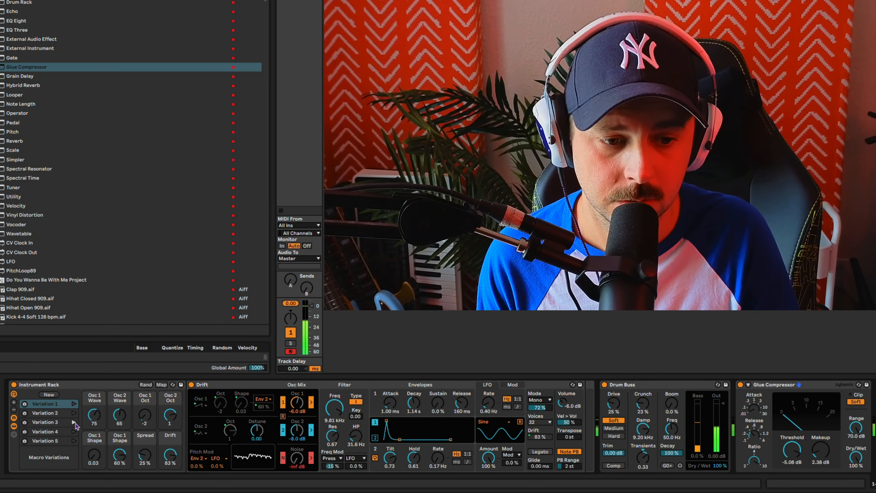
pyautogui.click(74, 432)
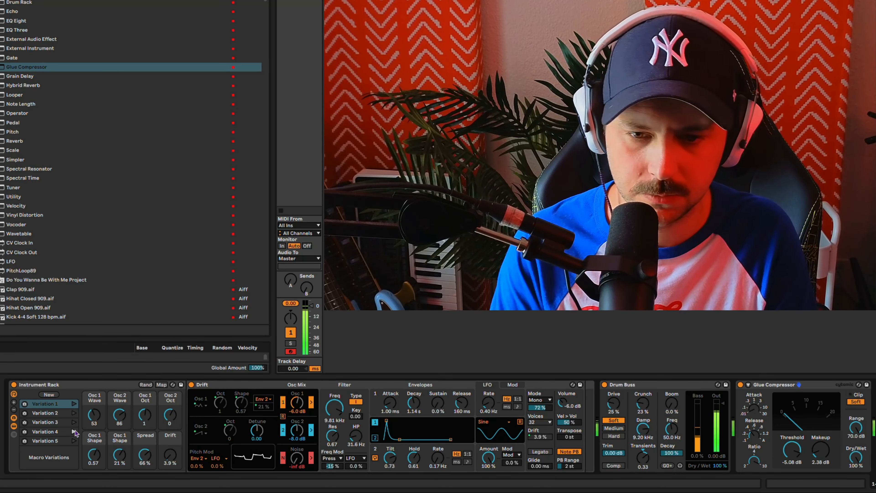
# Step: Switch Drift's voice mode to Stereo and set Envelope 1's Sustain to 20%
pyautogui.click(540, 400)
pyautogui.click(538, 424)
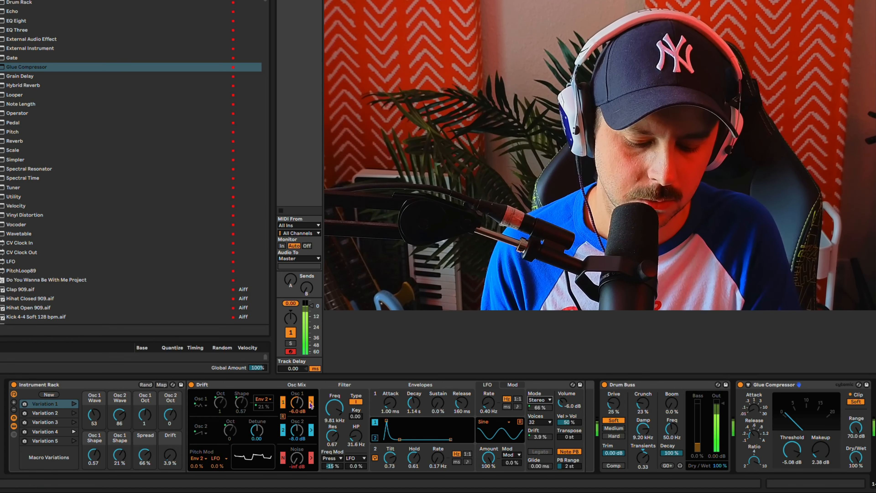
pyautogui.moveTo(437, 402); pyautogui.dragTo(437, 395)
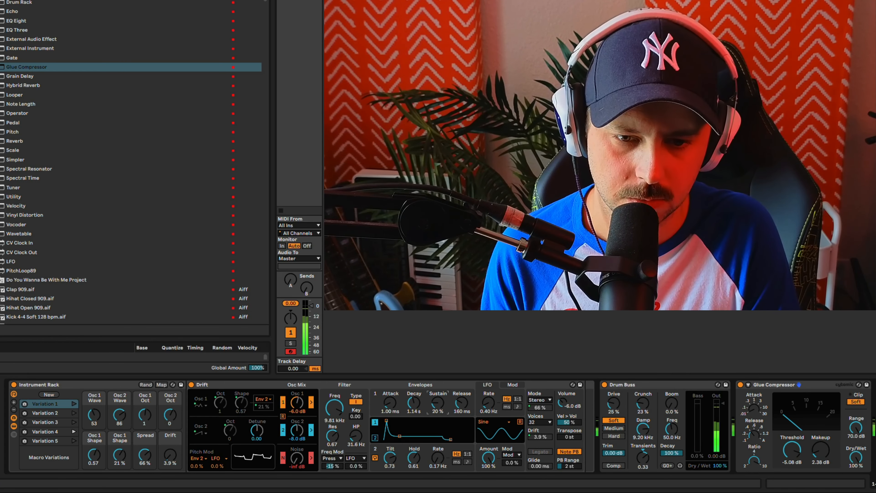
# Step: Audition other variations, recall Variation 1, set the Osc 2 Oct macro to -2 and overwrite Variation 1 with it
pyautogui.click(74, 413)
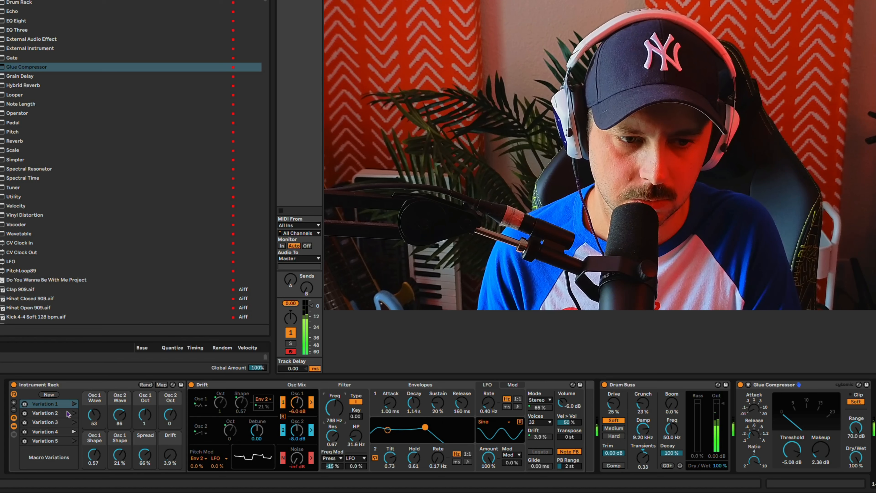
pyautogui.click(73, 431)
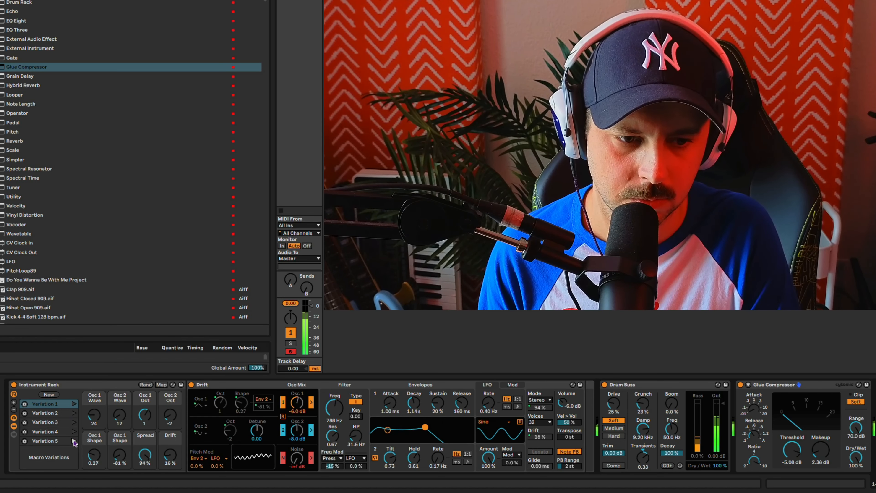
pyautogui.click(75, 403)
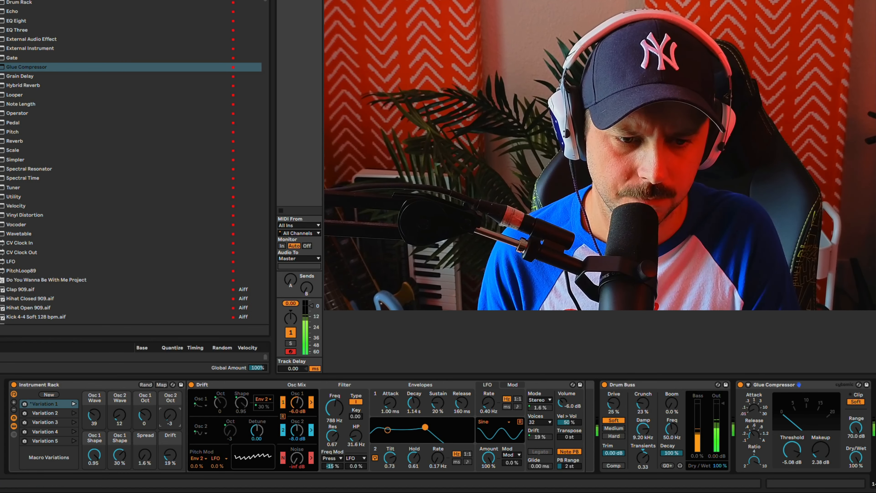
pyautogui.moveTo(170, 415); pyautogui.dragTo(170, 407)
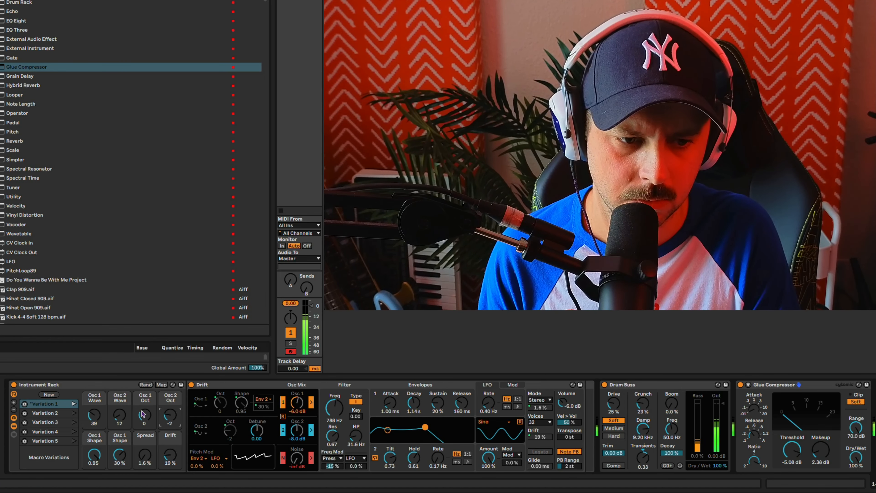
pyautogui.click(24, 403)
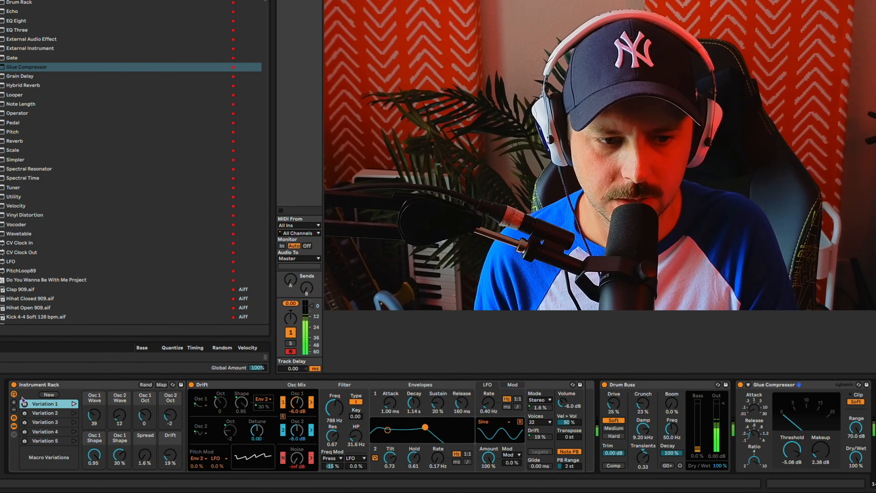
# Step: Recall Variation 2, set the Osc 2 Wave macro to 34 and overwrite Variation 2 with the new value
pyautogui.click(77, 413)
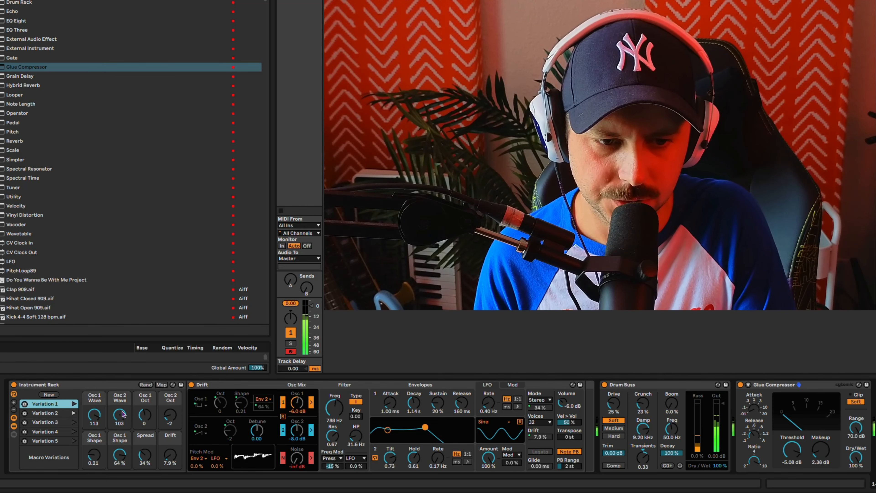
pyautogui.moveTo(120, 415); pyautogui.dragTo(120, 435)
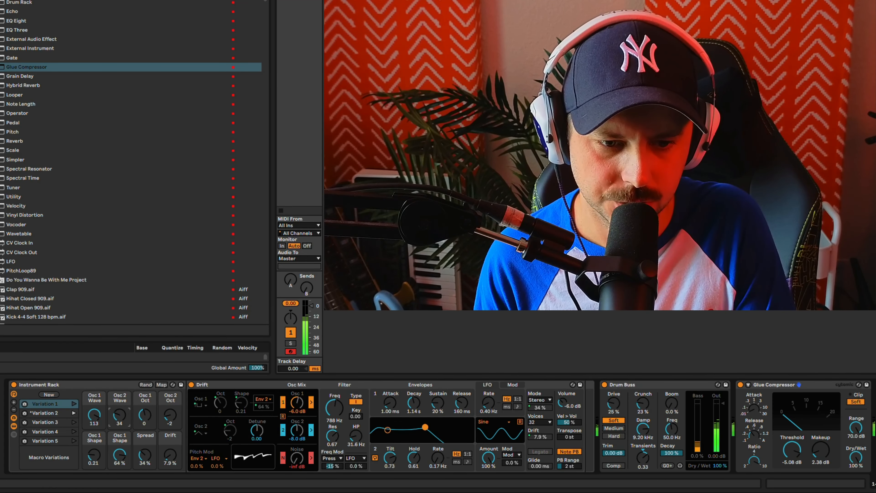
pyautogui.click(27, 414)
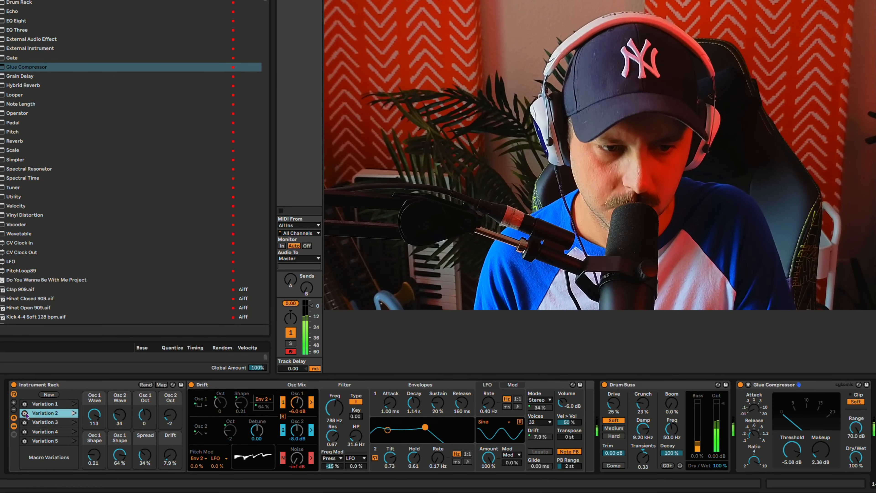
# Step: Recall Variations 1 and 3, and select the list entries for Variations 3, 4, 5 and 1 in turn
pyautogui.click(73, 403)
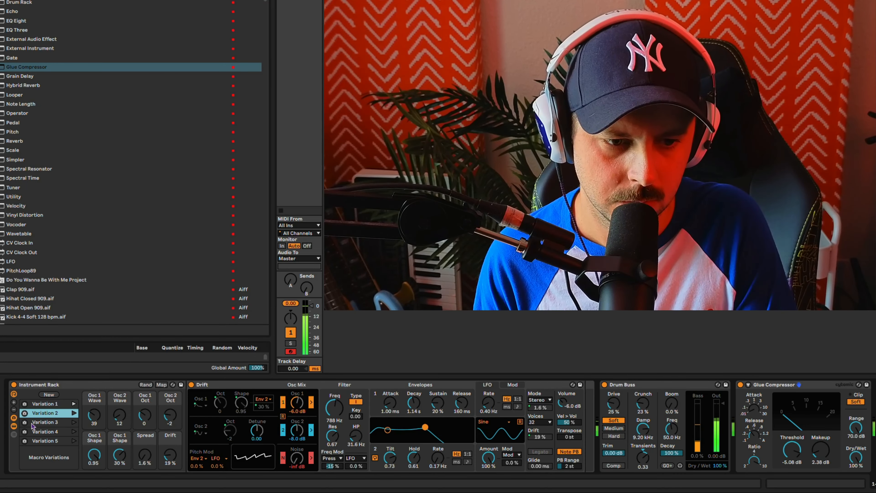
pyautogui.click(73, 421)
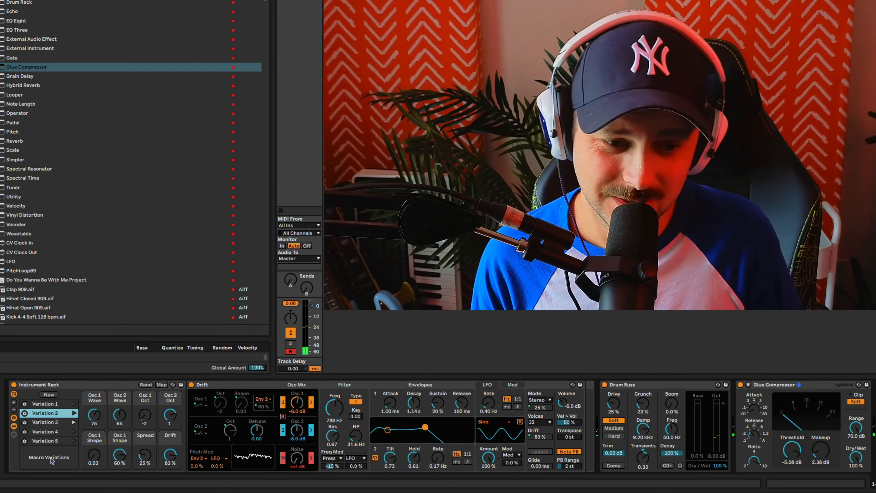
pyautogui.click(48, 422)
pyautogui.click(46, 432)
pyautogui.click(47, 442)
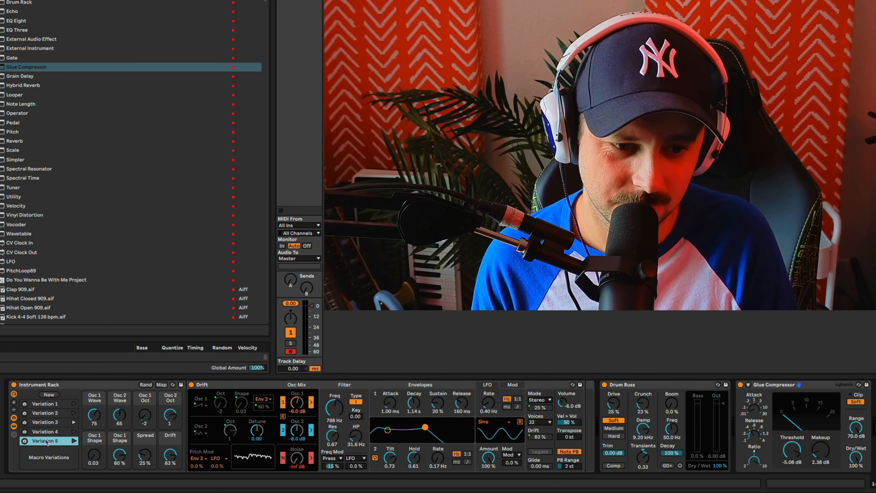
pyautogui.click(49, 405)
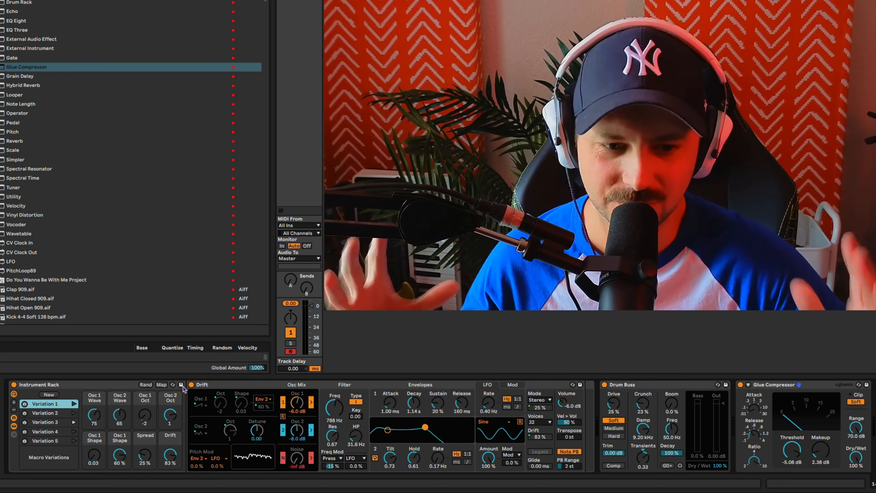
# Step: Select Drum Buss and Glue Compressor together and move them into the Instrument Rack after Drift
pyautogui.click(631, 386)
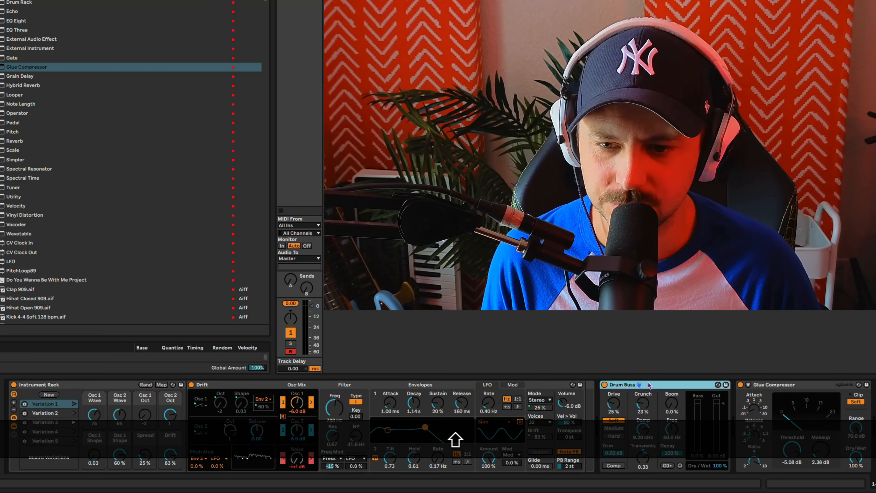
pyautogui.keyDown('shift'); pyautogui.click(778, 386); pyautogui.keyUp('shift')
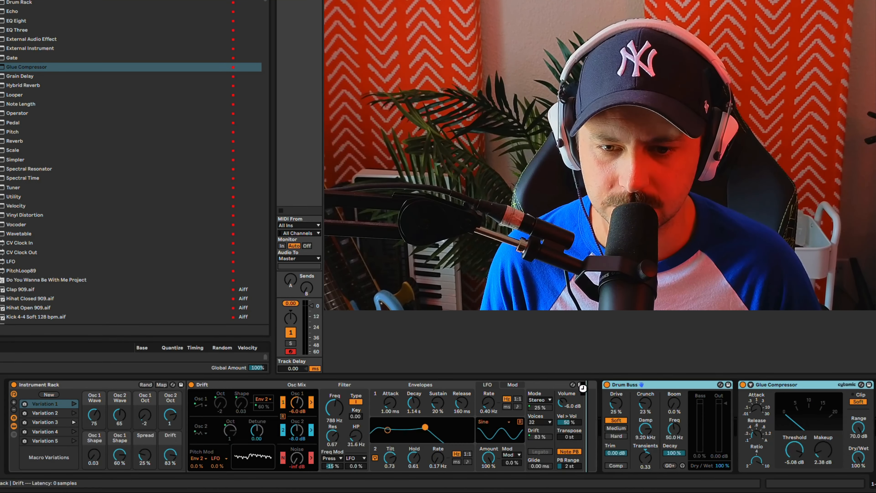
pyautogui.click(859, 393)
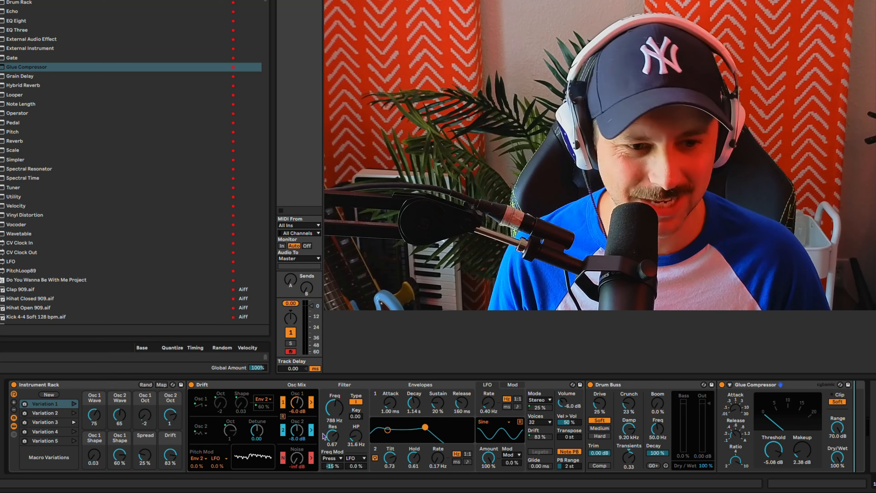
# Step: Save the whole Instrument Rack as a preset named "DRIFT PRESET MAKER!" and tag the preset with the red collection colour
pyautogui.click(74, 384)
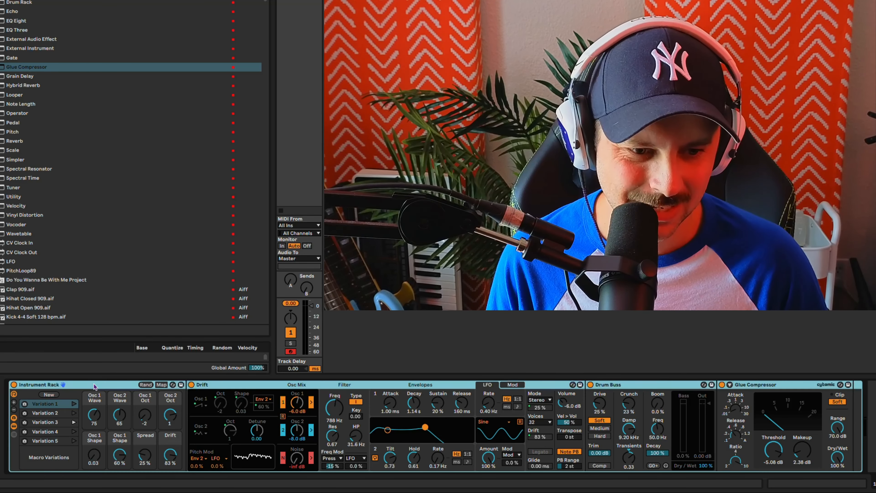
pyautogui.click(180, 384)
pyautogui.write('DRIF')
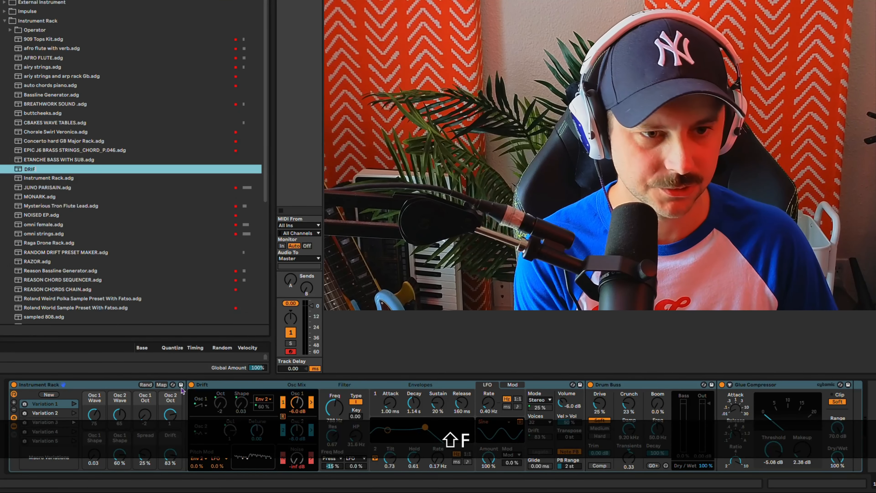
pyautogui.write('T S')
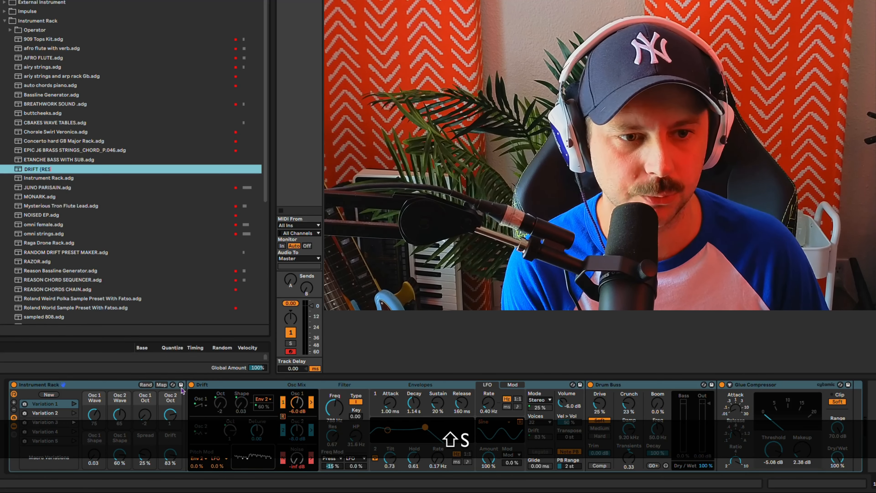
pyautogui.press('BackSpace')
pyautogui.press('BackSpace')
pyautogui.write('P')
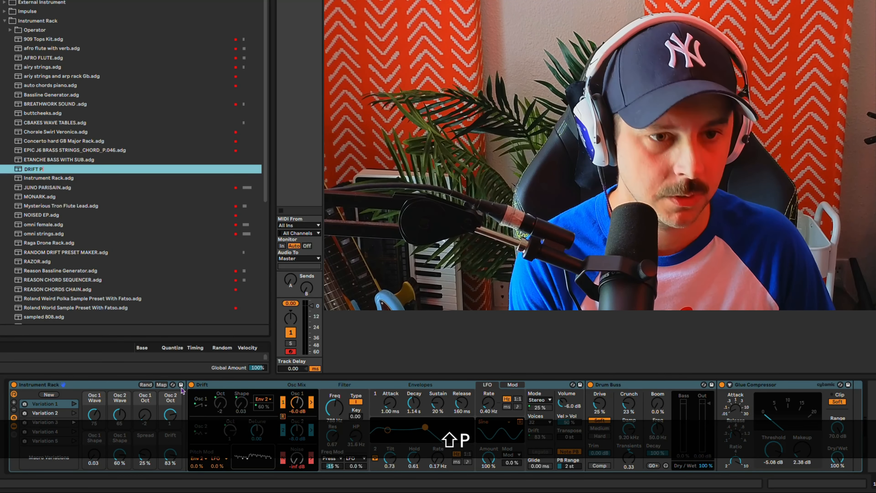
pyautogui.write('RESET')
pyautogui.press('BackSpace')
pyautogui.write('ET')
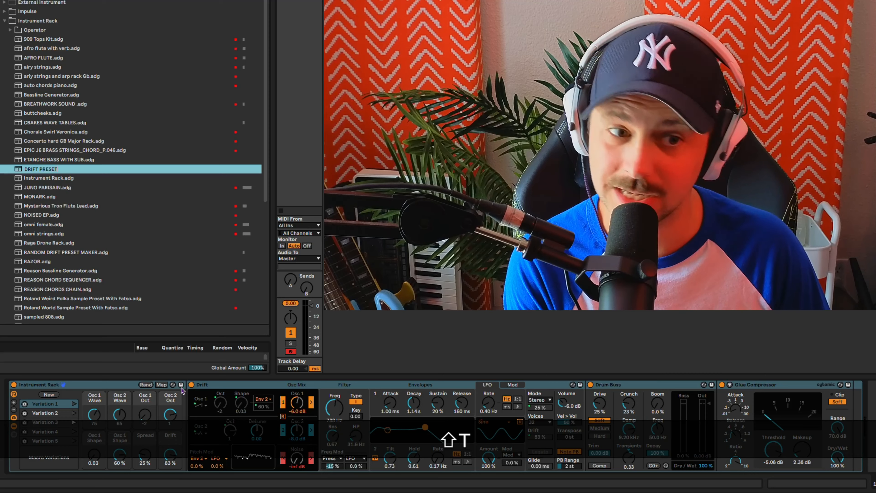
pyautogui.write(' MAKER!')
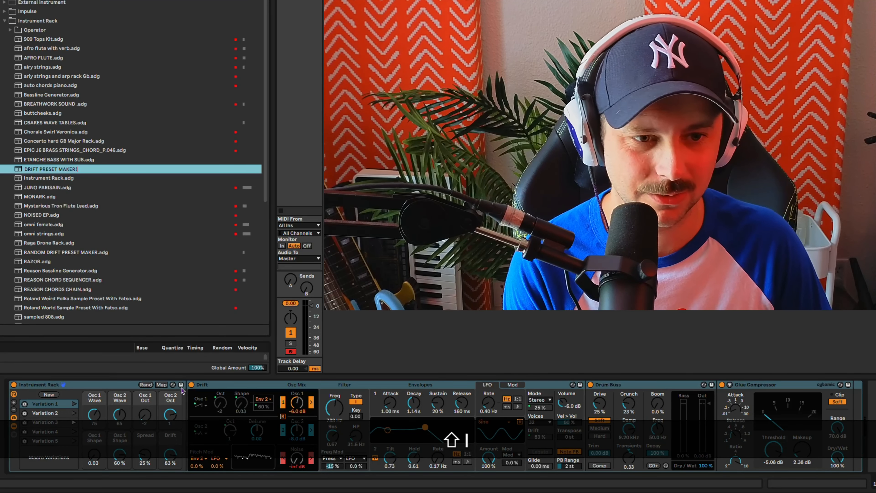
pyautogui.press('Return')
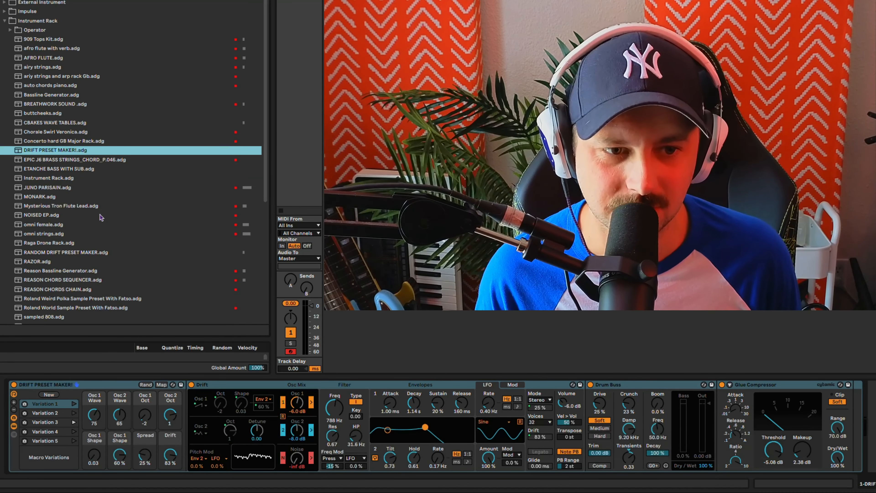
pyautogui.rightClick(83, 150)
pyautogui.click(101, 202)
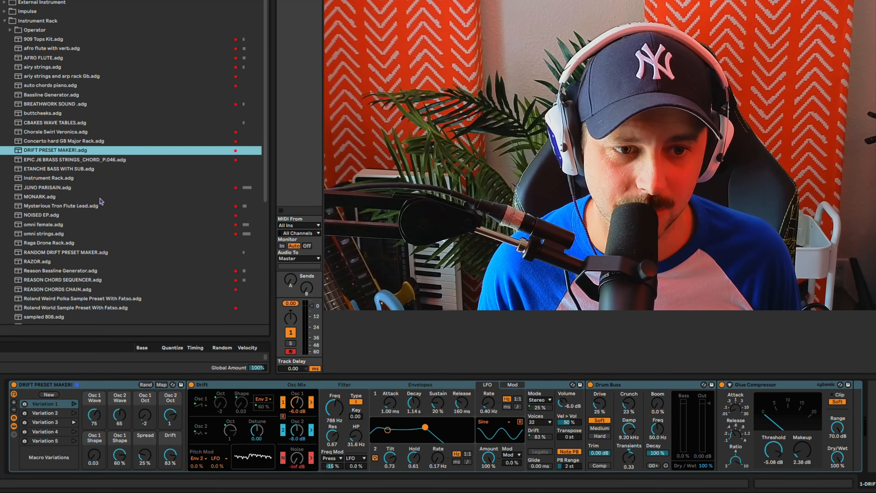